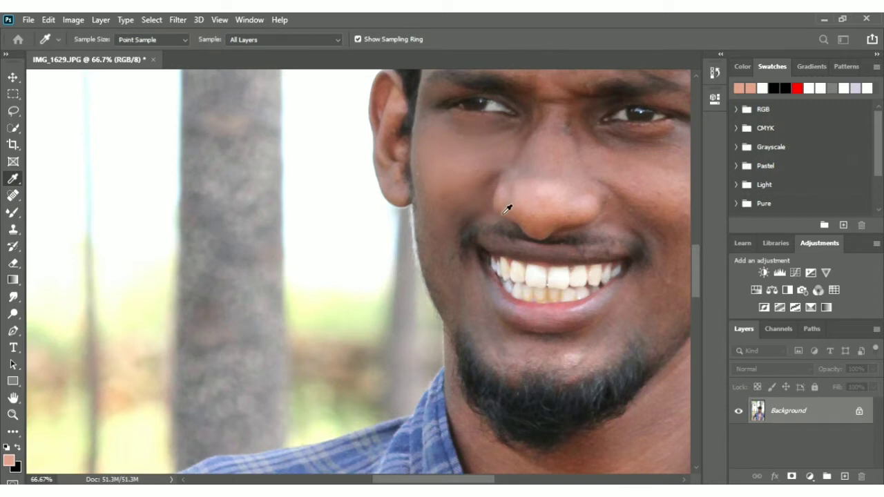
Smooth the skin of the cheeks, nose, chin, forehead and ear with the Mixer Brush at size 80
{"action": "key", "text": "b"}
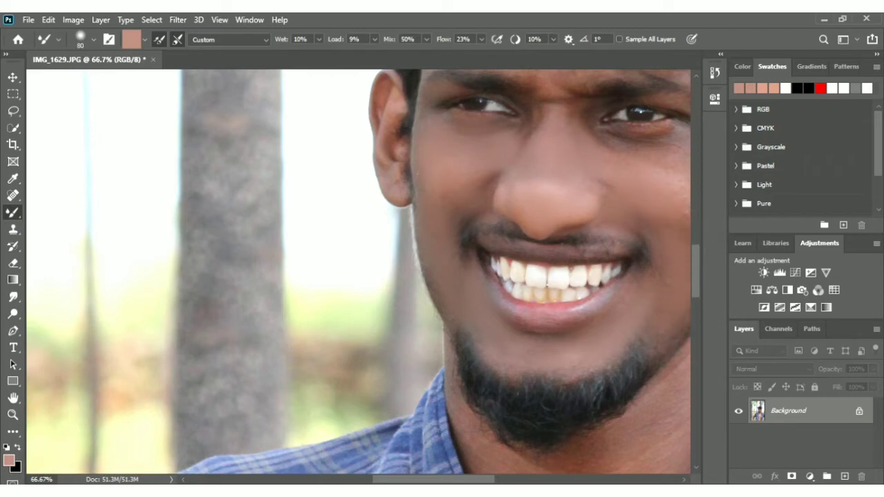
{"action": "left_click_drag", "start_coordinate": [428, 479], "coordinate": [477, 478]}
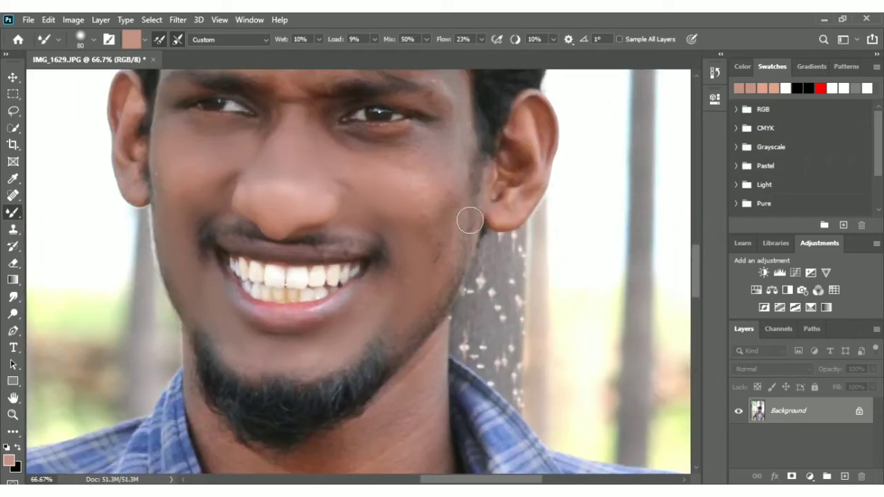
{"action": "mouse_move", "coordinate": [441, 253]}
{"action": "left_mouse_down"}
{"action": "mouse_move", "coordinate": [438, 202]}
{"action": "mouse_move", "coordinate": [449, 175]}
{"action": "left_mouse_up"}
{"action": "mouse_move", "coordinate": [396, 159]}
{"action": "left_mouse_down"}
{"action": "mouse_move", "coordinate": [352, 146]}
{"action": "mouse_move", "coordinate": [378, 158]}
{"action": "mouse_move", "coordinate": [369, 156]}
{"action": "mouse_move", "coordinate": [441, 144]}
{"action": "mouse_move", "coordinate": [388, 149]}
{"action": "mouse_move", "coordinate": [436, 175]}
{"action": "mouse_move", "coordinate": [454, 170]}
{"action": "mouse_move", "coordinate": [460, 184]}
{"action": "mouse_move", "coordinate": [469, 163]}
{"action": "mouse_move", "coordinate": [414, 190]}
{"action": "mouse_move", "coordinate": [357, 161]}
{"action": "left_mouse_up"}
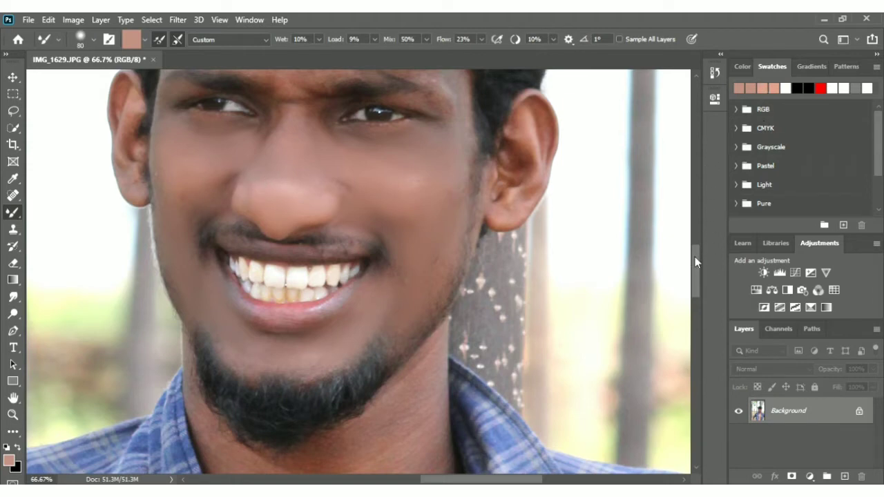
{"action": "left_click_drag", "start_coordinate": [696, 261], "coordinate": [694, 244]}
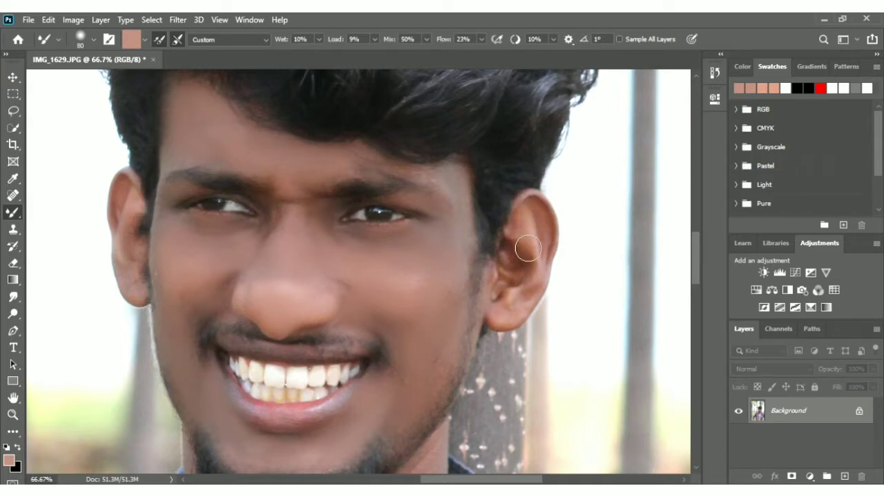
{"action": "left_click_drag", "start_coordinate": [529, 249], "coordinate": [517, 276]}
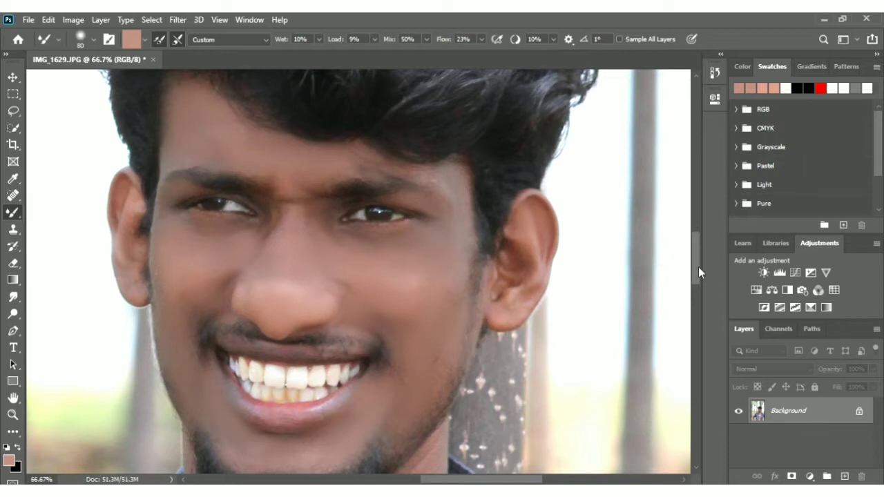
Enlarge the Mixer Brush to 175 and smooth the skin of the neck below the beard
{"action": "left_click_drag", "start_coordinate": [699, 266], "coordinate": [697, 298]}
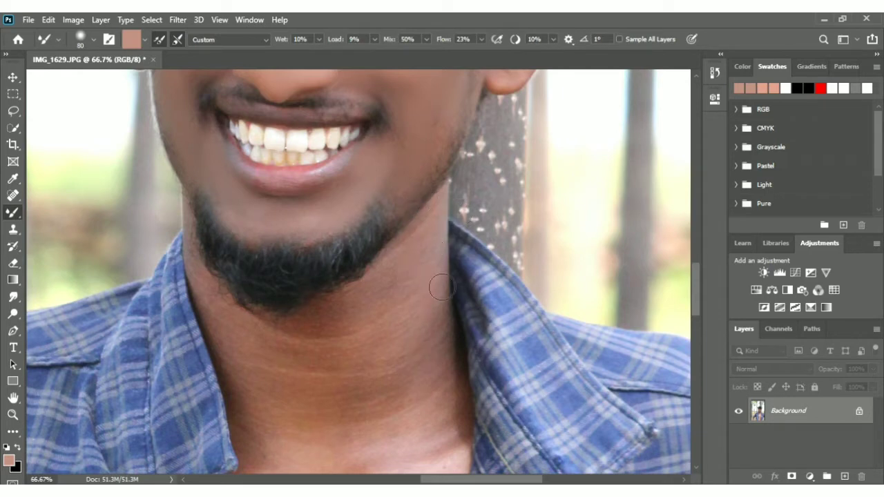
{"action": "key", "text": "bracketright"}
{"action": "key", "text": "bracketright"}
{"action": "key", "text": "bracketright"}
{"action": "key", "text": "bracketright"}
{"action": "key", "text": "bracketright"}
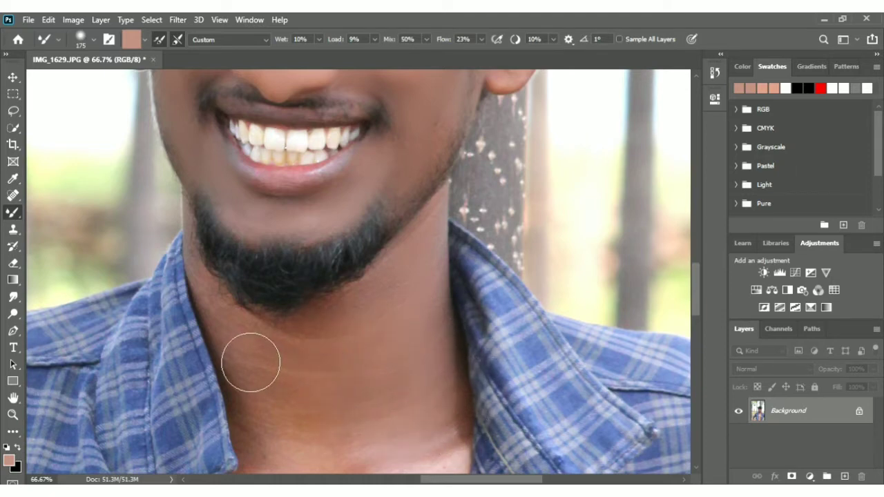
{"action": "mouse_move", "coordinate": [251, 362]}
{"action": "left_mouse_down"}
{"action": "mouse_move", "coordinate": [220, 291]}
{"action": "mouse_move", "coordinate": [230, 317]}
{"action": "mouse_move", "coordinate": [219, 262]}
{"action": "mouse_move", "coordinate": [254, 373]}
{"action": "mouse_move", "coordinate": [261, 356]}
{"action": "mouse_move", "coordinate": [289, 378]}
{"action": "mouse_move", "coordinate": [363, 353]}
{"action": "mouse_move", "coordinate": [313, 399]}
{"action": "mouse_move", "coordinate": [298, 461]}
{"action": "mouse_move", "coordinate": [278, 414]}
{"action": "mouse_move", "coordinate": [325, 494]}
{"action": "mouse_move", "coordinate": [349, 437]}
{"action": "mouse_move", "coordinate": [380, 446]}
{"action": "mouse_move", "coordinate": [306, 479]}
{"action": "mouse_move", "coordinate": [486, 450]}
{"action": "left_mouse_up"}
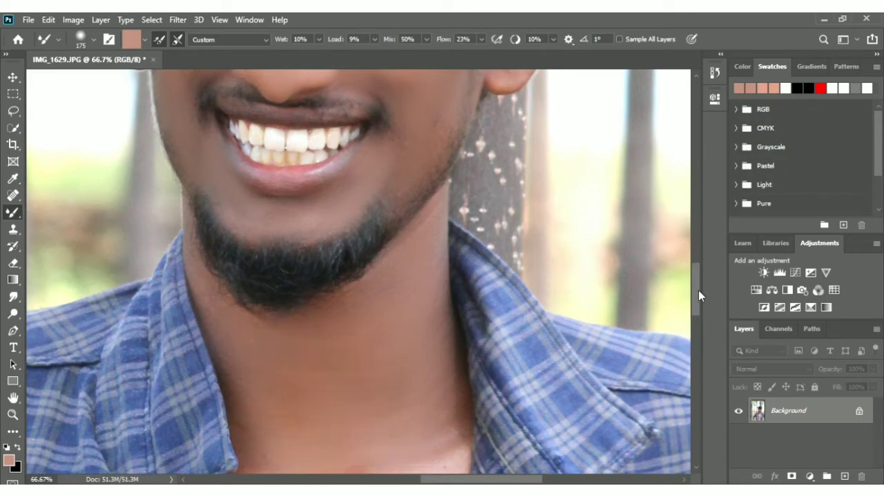
Blend the blemishes and uneven skin on the upper chest between the shirt collars with the Mixer Brush
{"action": "left_click_drag", "start_coordinate": [698, 290], "coordinate": [699, 323]}
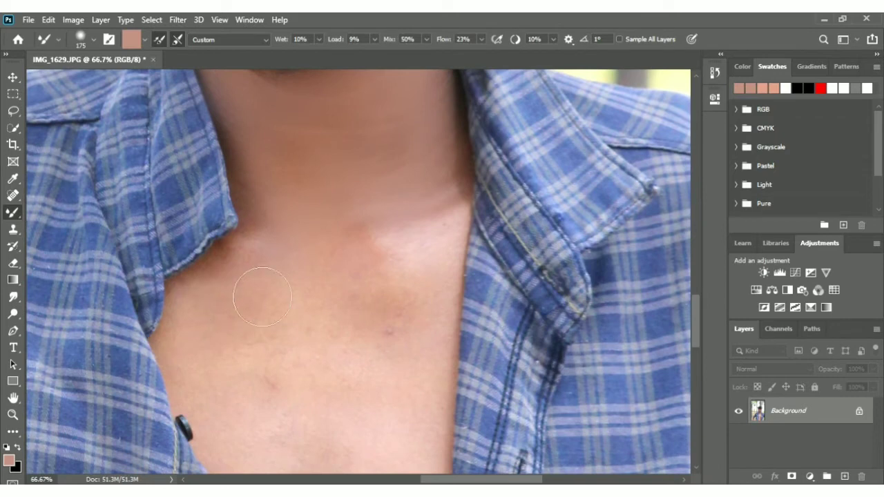
{"action": "left_click_drag", "start_coordinate": [366, 253], "coordinate": [399, 297]}
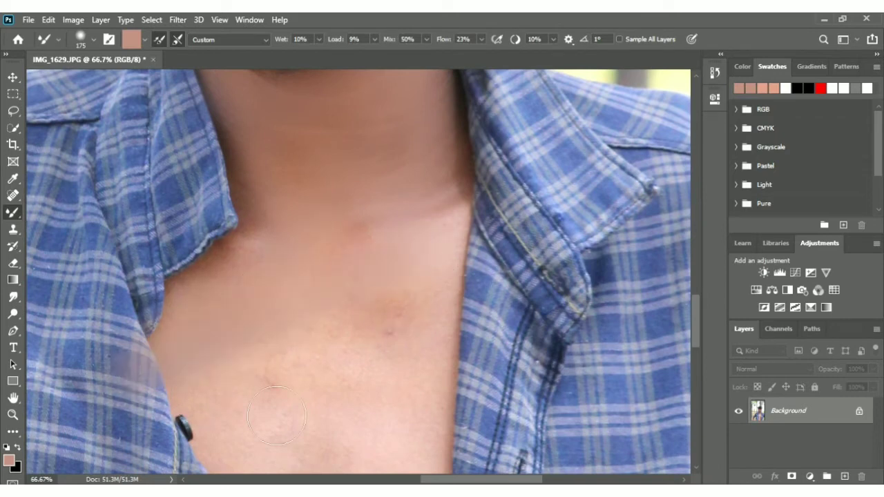
{"action": "mouse_move", "coordinate": [277, 416]}
{"action": "left_mouse_down"}
{"action": "mouse_move", "coordinate": [394, 369]}
{"action": "mouse_move", "coordinate": [324, 371]}
{"action": "mouse_move", "coordinate": [387, 334]}
{"action": "mouse_move", "coordinate": [348, 411]}
{"action": "mouse_move", "coordinate": [273, 389]}
{"action": "mouse_move", "coordinate": [243, 427]}
{"action": "mouse_move", "coordinate": [243, 456]}
{"action": "mouse_move", "coordinate": [394, 397]}
{"action": "mouse_move", "coordinate": [437, 370]}
{"action": "mouse_move", "coordinate": [462, 311]}
{"action": "mouse_move", "coordinate": [440, 411]}
{"action": "mouse_move", "coordinate": [419, 357]}
{"action": "mouse_move", "coordinate": [403, 249]}
{"action": "left_mouse_up"}
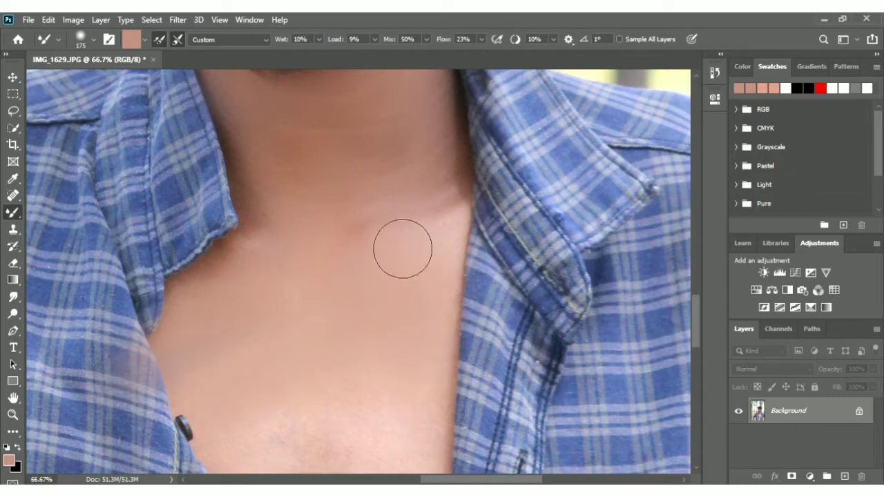
Smooth the skin of the lower chest and abdomen down to the photo's lower edge with the Mixer Brush
{"action": "left_click_drag", "start_coordinate": [696, 319], "coordinate": [706, 353]}
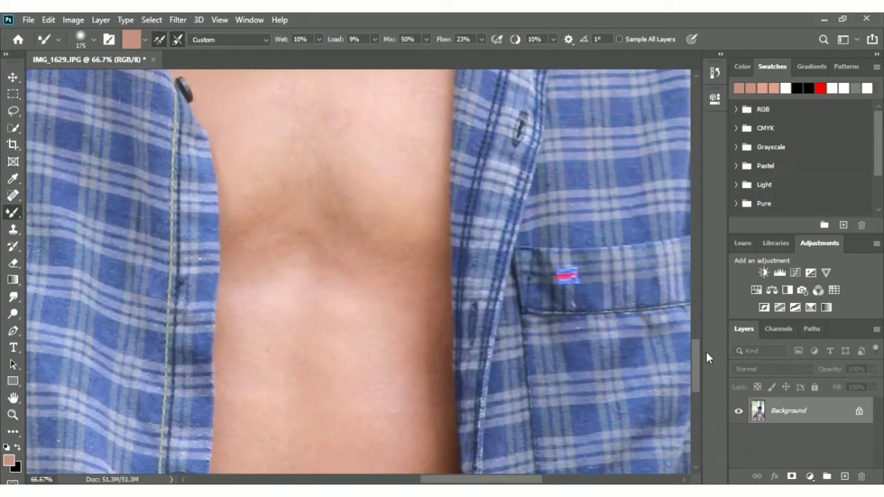
{"action": "key", "text": "ctrl+minus"}
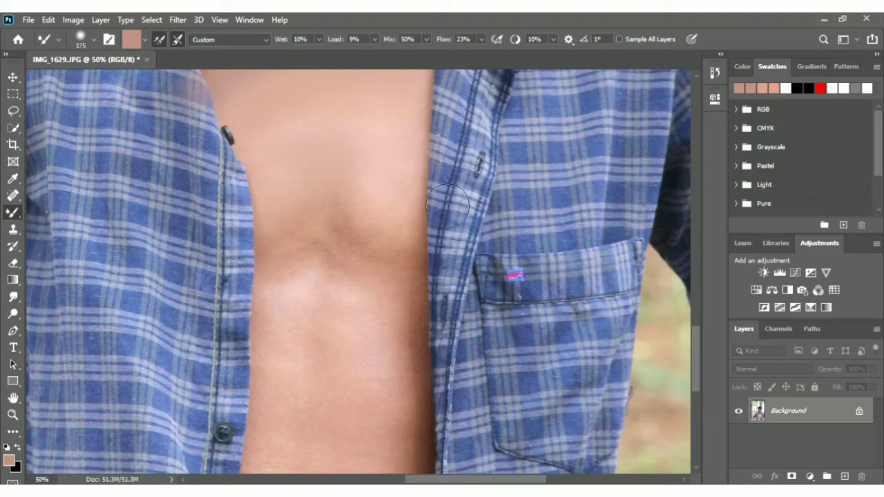
{"action": "mouse_move", "coordinate": [414, 312]}
{"action": "left_mouse_down"}
{"action": "mouse_move", "coordinate": [357, 304]}
{"action": "mouse_move", "coordinate": [364, 345]}
{"action": "mouse_move", "coordinate": [328, 291]}
{"action": "mouse_move", "coordinate": [309, 304]}
{"action": "mouse_move", "coordinate": [298, 376]}
{"action": "mouse_move", "coordinate": [285, 367]}
{"action": "mouse_move", "coordinate": [287, 336]}
{"action": "mouse_move", "coordinate": [300, 451]}
{"action": "mouse_move", "coordinate": [404, 419]}
{"action": "mouse_move", "coordinate": [420, 326]}
{"action": "mouse_move", "coordinate": [389, 319]}
{"action": "mouse_move", "coordinate": [430, 313]}
{"action": "mouse_move", "coordinate": [418, 473]}
{"action": "mouse_move", "coordinate": [402, 433]}
{"action": "mouse_move", "coordinate": [404, 474]}
{"action": "mouse_move", "coordinate": [354, 411]}
{"action": "mouse_move", "coordinate": [298, 494]}
{"action": "left_mouse_up"}
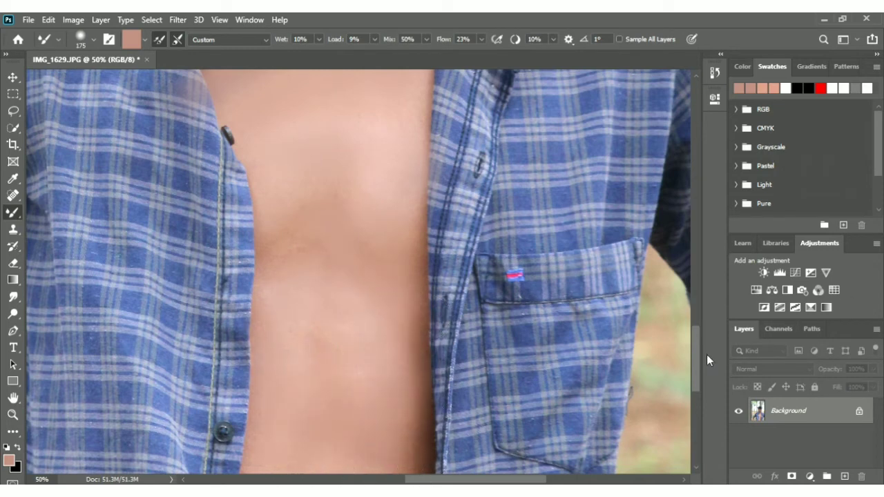
{"action": "left_click_drag", "start_coordinate": [698, 356], "coordinate": [705, 380]}
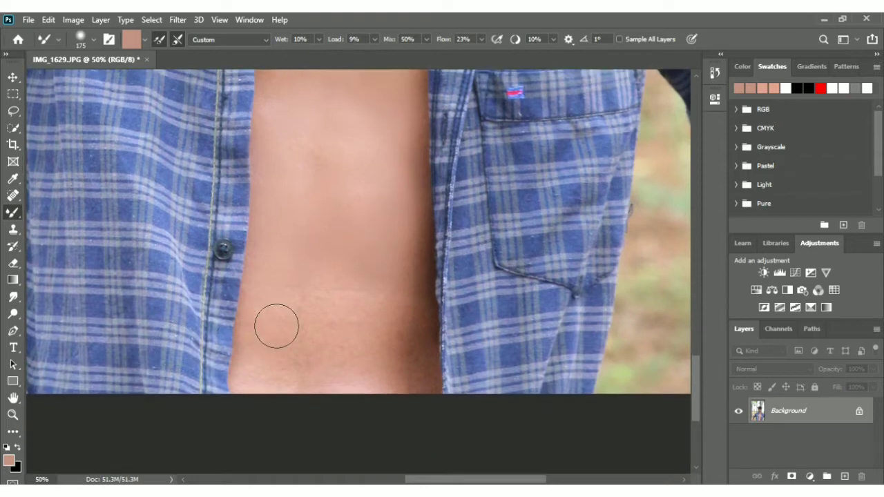
{"action": "mouse_move", "coordinate": [286, 388]}
{"action": "left_mouse_down"}
{"action": "mouse_move", "coordinate": [304, 354]}
{"action": "mouse_move", "coordinate": [302, 340]}
{"action": "mouse_move", "coordinate": [380, 321]}
{"action": "mouse_move", "coordinate": [313, 337]}
{"action": "mouse_move", "coordinate": [270, 325]}
{"action": "mouse_move", "coordinate": [301, 413]}
{"action": "mouse_move", "coordinate": [333, 403]}
{"action": "mouse_move", "coordinate": [422, 410]}
{"action": "mouse_move", "coordinate": [429, 343]}
{"action": "mouse_move", "coordinate": [448, 373]}
{"action": "mouse_move", "coordinate": [439, 295]}
{"action": "mouse_move", "coordinate": [409, 353]}
{"action": "mouse_move", "coordinate": [368, 366]}
{"action": "mouse_move", "coordinate": [429, 286]}
{"action": "mouse_move", "coordinate": [391, 279]}
{"action": "left_mouse_up"}
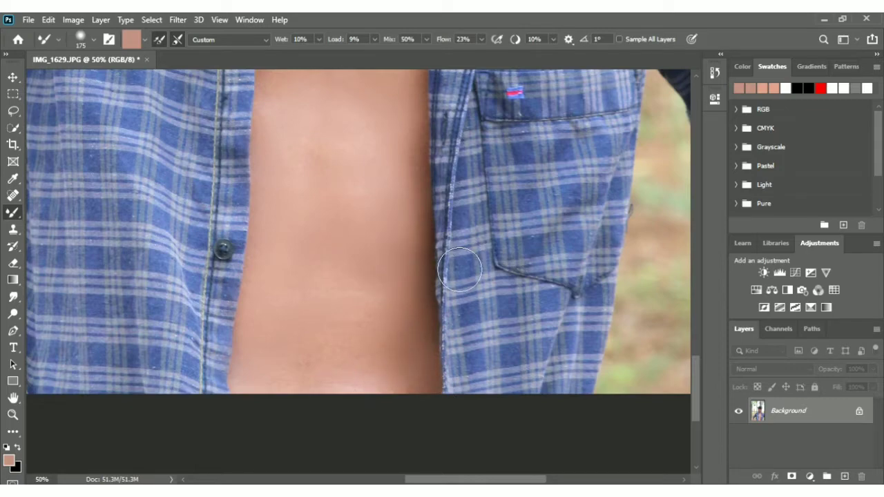
Smooth the skin of the bare forearm below the rolled sleeve with the Mixer Brush
{"action": "key", "text": "ctrl+minus"}
{"action": "key", "text": "ctrl+minus"}
{"action": "key", "text": "ctrl+minus"}
{"action": "key", "text": "ctrl+minus"}
{"action": "key", "text": "ctrl+minus"}
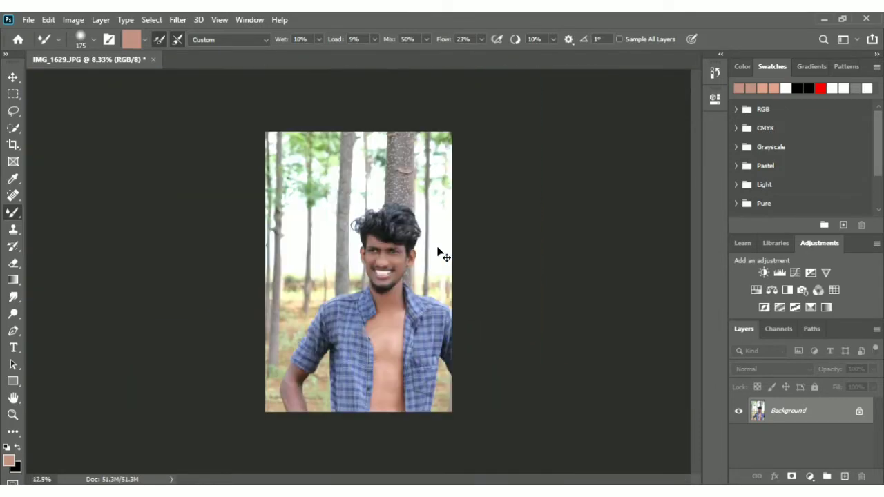
{"action": "key", "text": "ctrl+plus"}
{"action": "key", "text": "ctrl+plus"}
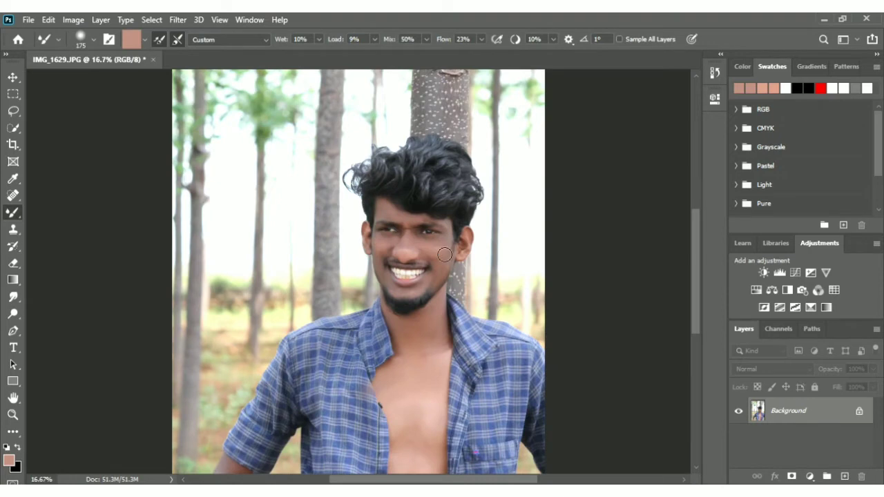
{"action": "left_click_drag", "start_coordinate": [422, 482], "coordinate": [370, 476]}
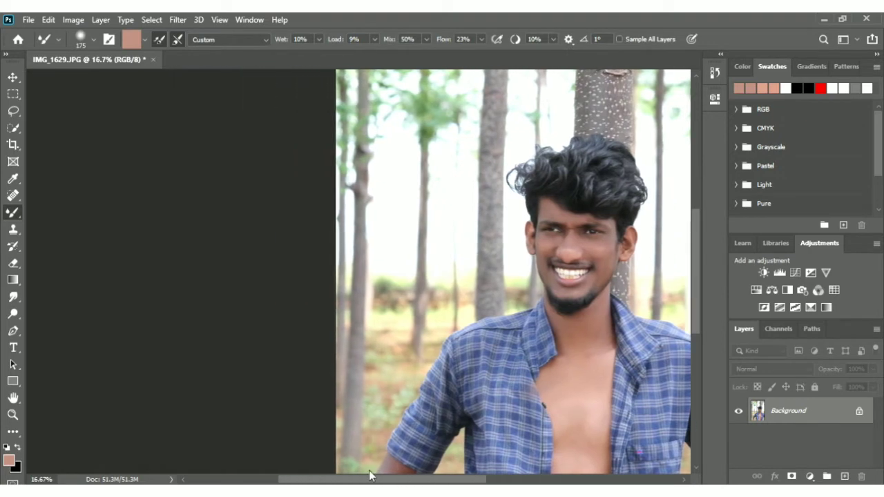
{"action": "left_click_drag", "start_coordinate": [693, 299], "coordinate": [694, 357]}
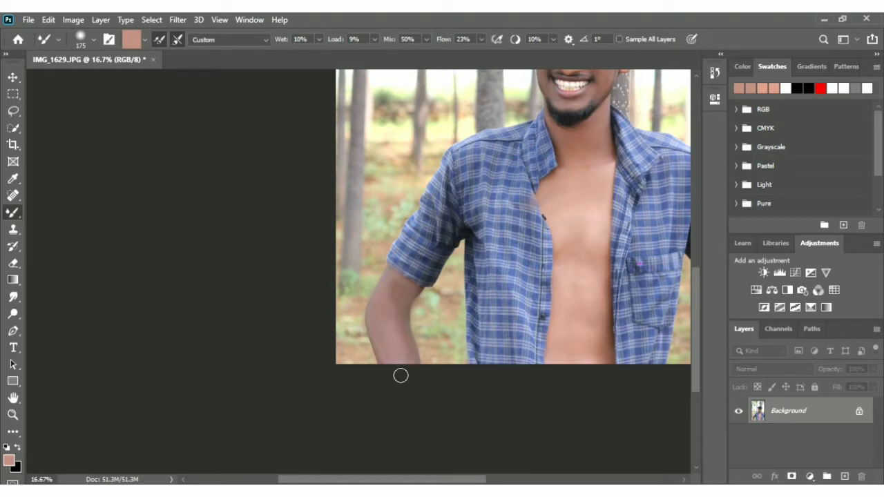
{"action": "scroll", "coordinate": [400, 376], "scroll_direction": "down", "scroll_amount": 2}
{"action": "scroll", "coordinate": [396, 373], "scroll_direction": "up", "scroll_amount": 1}
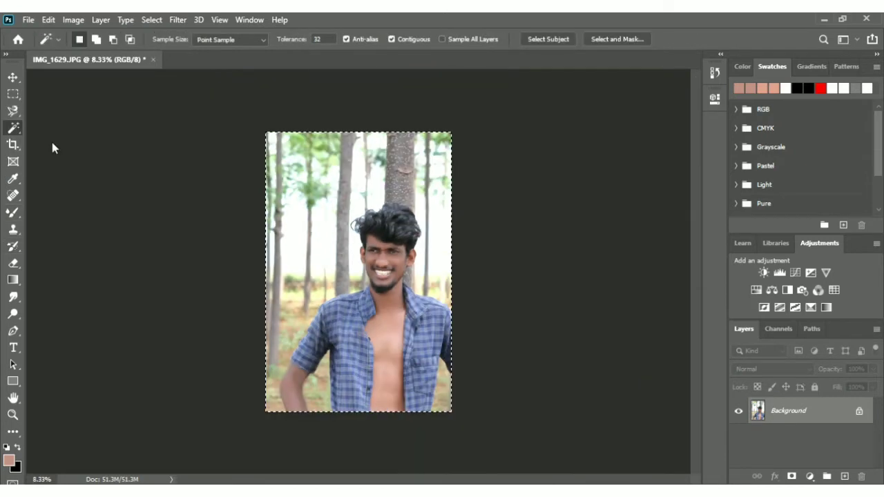
Quick-select the whole photo, and subtract the forest background around the man with a brush size of 1400
{"action": "left_click", "coordinate": [50, 139]}
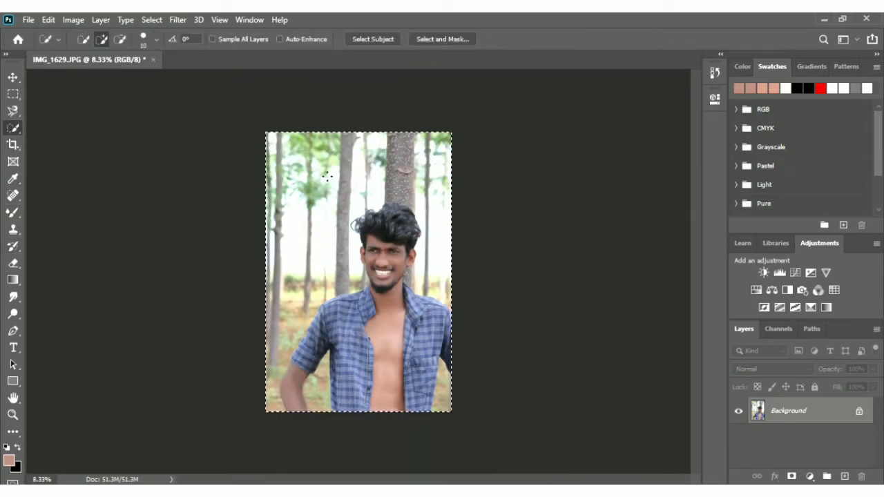
{"action": "key", "text": "]"}
{"action": "key", "text": "]"}
{"action": "key", "text": "]"}
{"action": "key", "text": "]"}
{"action": "key", "text": "]"}
{"action": "key", "text": "]"}
{"action": "key", "text": "]"}
{"action": "key", "text": "]"}
{"action": "key", "text": "]"}
{"action": "key", "text": "]"}
{"action": "key", "text": "]"}
{"action": "key", "text": "]"}
{"action": "key", "text": "]"}
{"action": "key", "text": "]"}
{"action": "key", "text": "]"}
{"action": "key", "text": "]"}
{"action": "key", "text": "]"}
{"action": "key", "text": "]"}
{"action": "key", "text": "]"}
{"action": "key", "text": "]"}
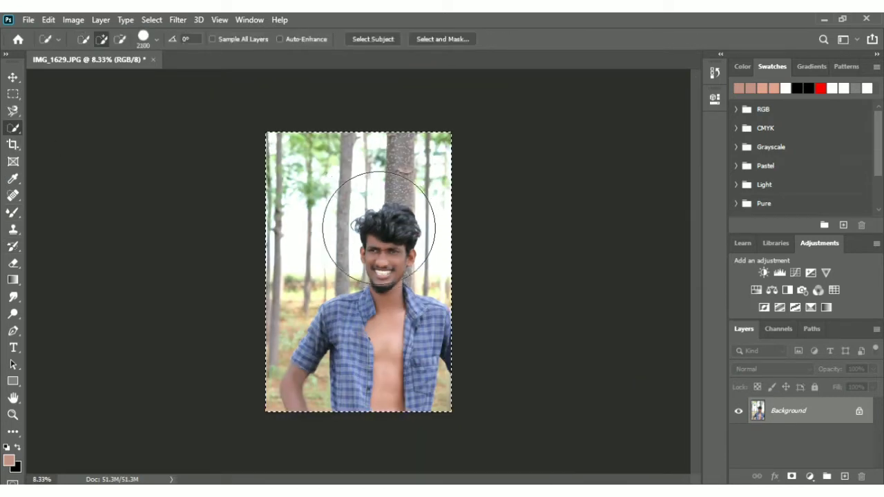
{"action": "key", "text": "bracketleft"}
{"action": "key", "text": "bracketleft"}
{"action": "key", "text": "bracketleft"}
{"action": "key", "text": "bracketleft"}
{"action": "key", "text": "bracketleft"}
{"action": "key", "text": "bracketleft"}
{"action": "key", "text": "bracketleft"}
{"action": "mouse_move", "coordinate": [360, 209]}
{"action": "left_mouse_down"}
{"action": "mouse_move", "coordinate": [297, 187]}
{"action": "mouse_move", "coordinate": [332, 161]}
{"action": "mouse_move", "coordinate": [442, 166]}
{"action": "mouse_move", "coordinate": [431, 159]}
{"action": "mouse_move", "coordinate": [486, 205]}
{"action": "mouse_move", "coordinate": [474, 194]}
{"action": "left_mouse_up"}
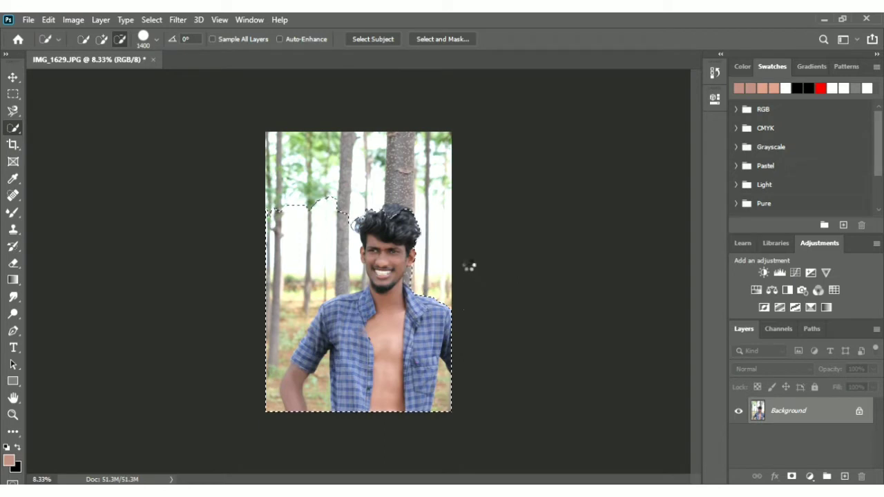
{"action": "mouse_move", "coordinate": [468, 267]}
{"action": "left_mouse_down"}
{"action": "mouse_move", "coordinate": [375, 307]}
{"action": "mouse_move", "coordinate": [343, 275]}
{"action": "mouse_move", "coordinate": [310, 302]}
{"action": "mouse_move", "coordinate": [291, 362]}
{"action": "mouse_move", "coordinate": [297, 355]}
{"action": "mouse_move", "coordinate": [256, 357]}
{"action": "left_mouse_up"}
{"action": "left_click", "coordinate": [245, 407], "text": "alt"}
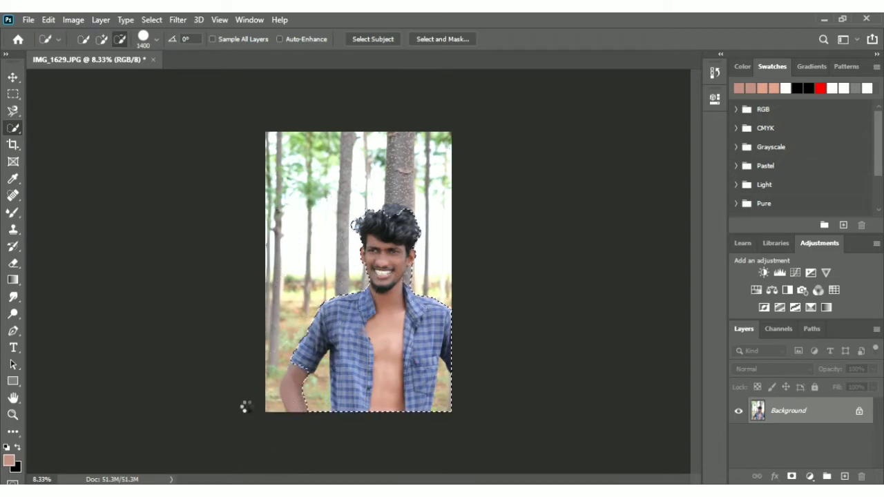
Reduce the Quick Selection brush to 200, subtract the tree trunk beside the neck and add the face and hair back
{"action": "key", "text": "ctrl+plus"}
{"action": "key", "text": "ctrl+plus"}
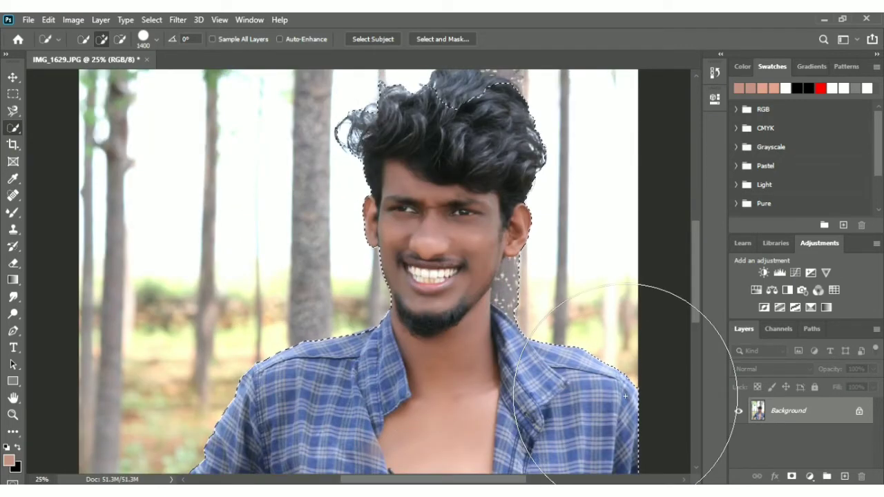
{"action": "key", "text": "bracketleft"}
{"action": "key", "text": "bracketleft"}
{"action": "key", "text": "bracketleft"}
{"action": "key", "text": "bracketleft"}
{"action": "key", "text": "bracketleft"}
{"action": "key", "text": "bracketleft"}
{"action": "key", "text": "bracketleft"}
{"action": "key", "text": "bracketleft"}
{"action": "key", "text": "bracketleft"}
{"action": "key", "text": "bracketleft"}
{"action": "key", "text": "bracketleft"}
{"action": "key", "text": "bracketleft"}
{"action": "key", "text": "bracketleft"}
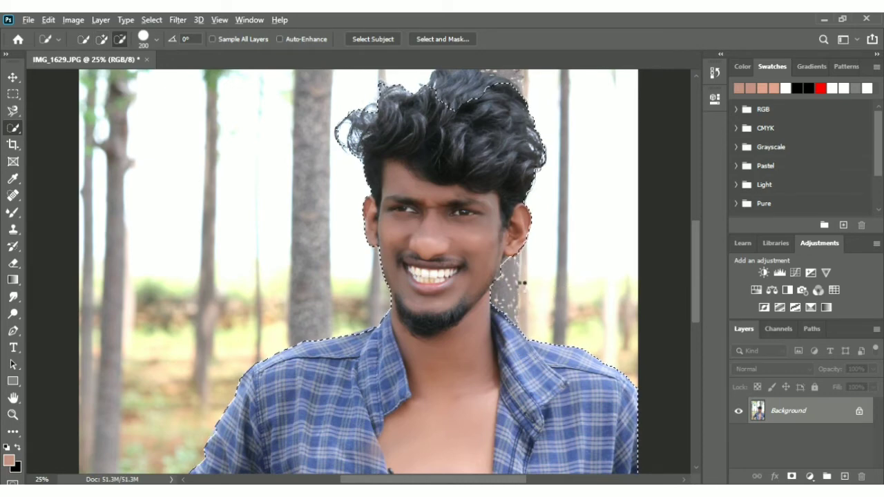
{"action": "left_click", "coordinate": [529, 293], "text": "alt"}
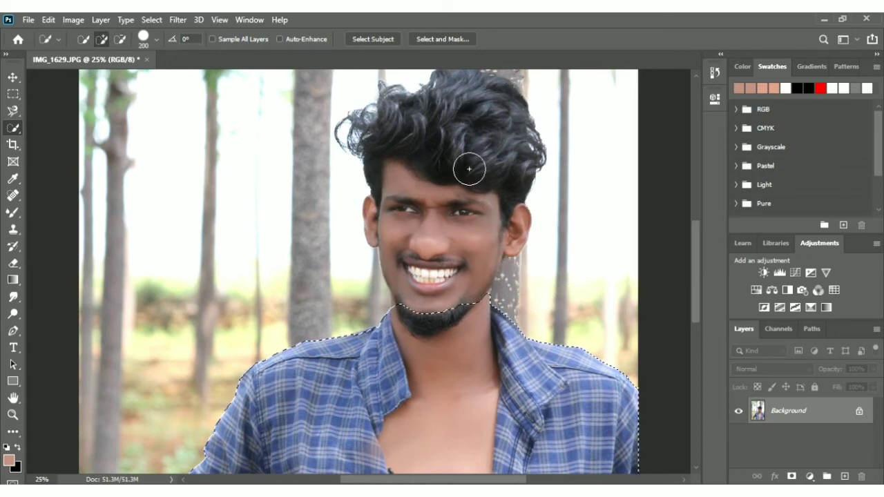
{"action": "mouse_move", "coordinate": [469, 170]}
{"action": "left_mouse_down"}
{"action": "mouse_move", "coordinate": [456, 202]}
{"action": "mouse_move", "coordinate": [448, 199]}
{"action": "mouse_move", "coordinate": [447, 270]}
{"action": "mouse_move", "coordinate": [437, 263]}
{"action": "mouse_move", "coordinate": [455, 316]}
{"action": "mouse_move", "coordinate": [442, 289]}
{"action": "mouse_move", "coordinate": [434, 321]}
{"action": "mouse_move", "coordinate": [422, 324]}
{"action": "mouse_move", "coordinate": [466, 289]}
{"action": "left_mouse_up"}
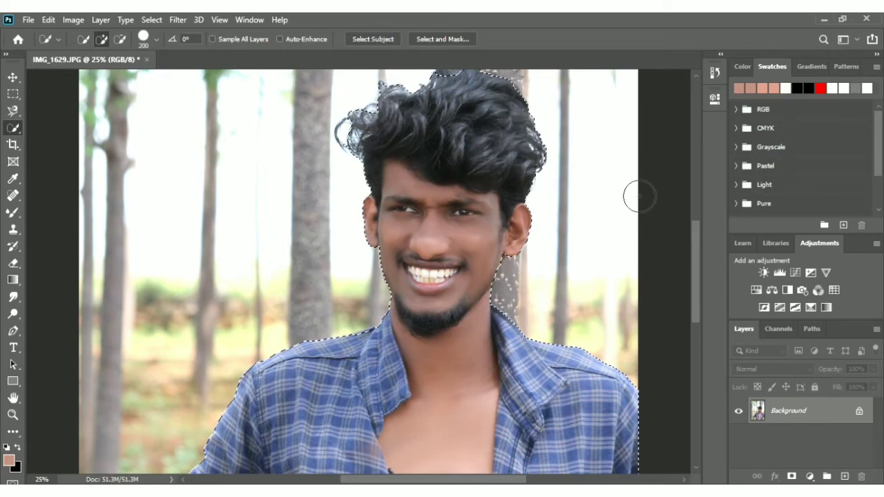
Subtract the background gaps between both arms and the shirt, and add the bare forearm back to the selection
{"action": "left_click_drag", "start_coordinate": [700, 244], "coordinate": [706, 350]}
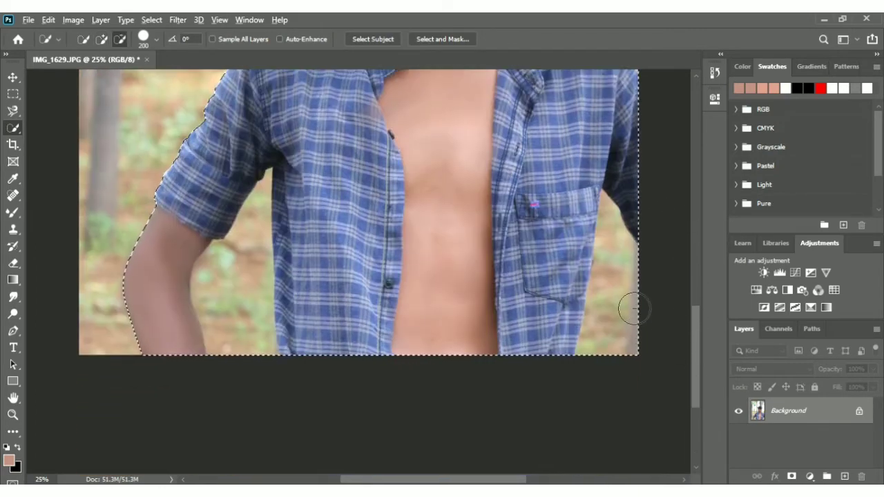
{"action": "mouse_move", "coordinate": [634, 308]}
{"action": "left_mouse_down"}
{"action": "mouse_move", "coordinate": [612, 270]}
{"action": "mouse_move", "coordinate": [631, 299]}
{"action": "mouse_move", "coordinate": [631, 322]}
{"action": "left_mouse_up"}
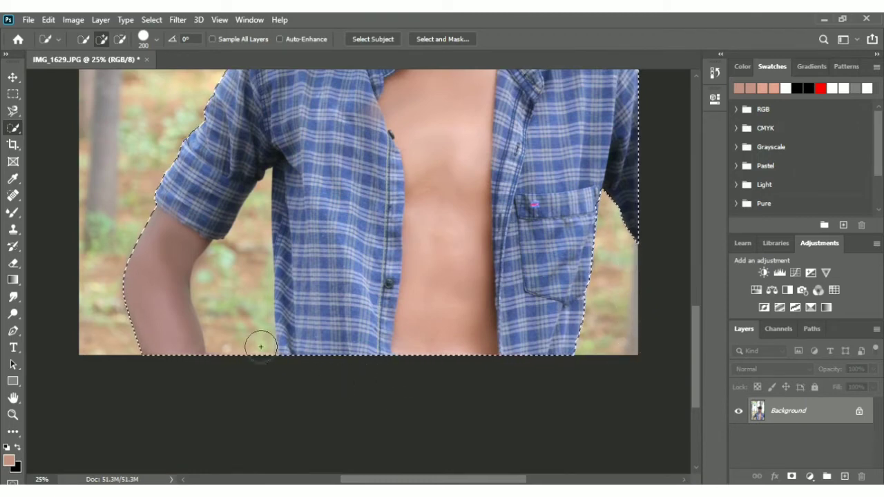
{"action": "left_click_drag", "start_coordinate": [261, 345], "coordinate": [254, 304]}
{"action": "left_click_drag", "start_coordinate": [243, 267], "coordinate": [258, 349]}
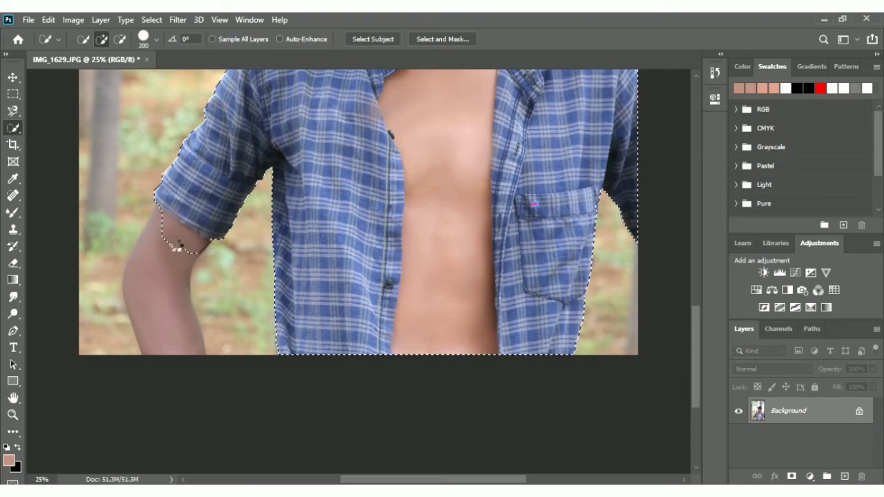
{"action": "mouse_move", "coordinate": [174, 244]}
{"action": "left_mouse_down"}
{"action": "mouse_move", "coordinate": [168, 269]}
{"action": "mouse_move", "coordinate": [166, 299]}
{"action": "left_mouse_up"}
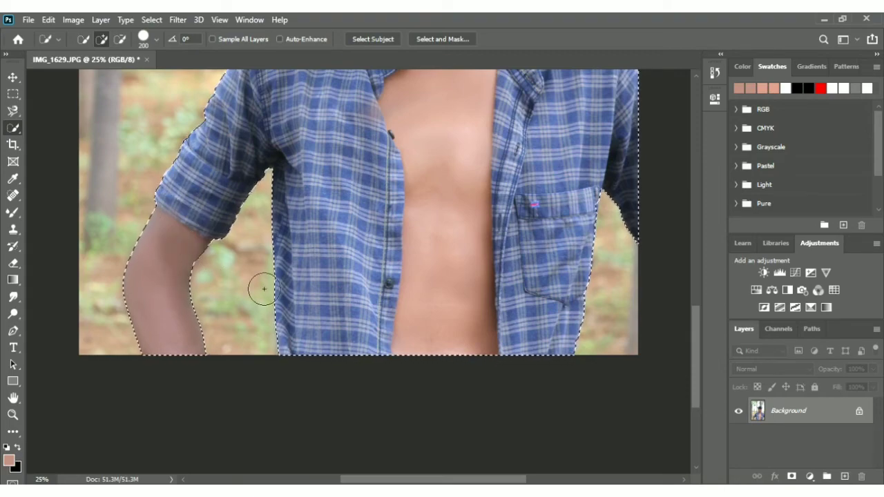
Unlock the Background layer to make it a regular layer
{"action": "left_click_drag", "start_coordinate": [698, 313], "coordinate": [704, 225]}
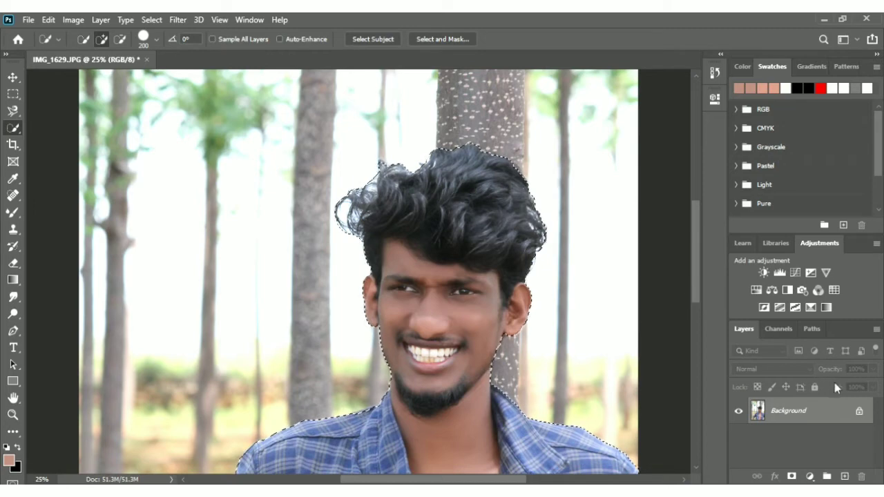
{"action": "left_click", "coordinate": [860, 411]}
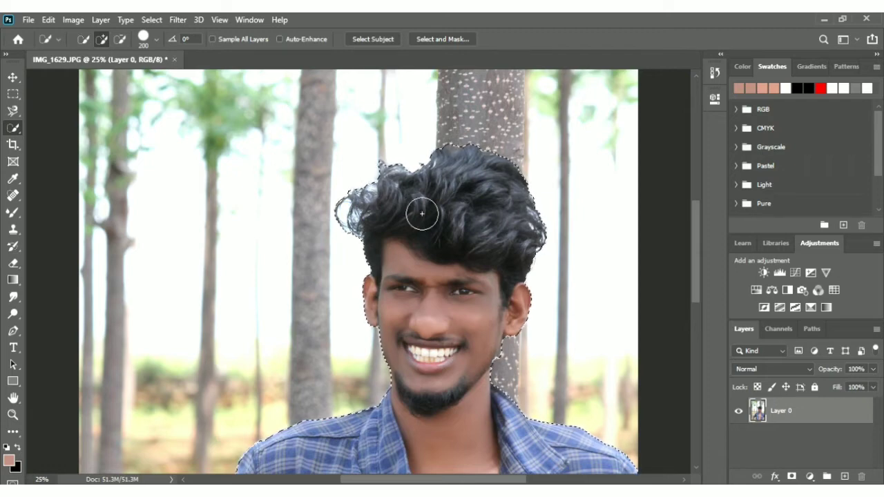
Open the man's selection in Select and Mask and set the Refine Edge Brush size to 175
{"action": "key", "text": "ctrl+minus"}
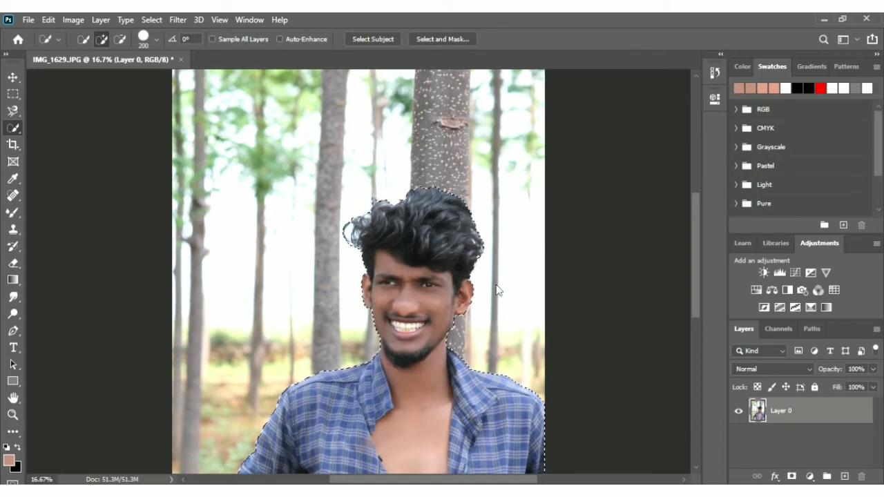
{"action": "key", "text": "shift+F6"}
{"action": "left_click", "coordinate": [500, 183]}
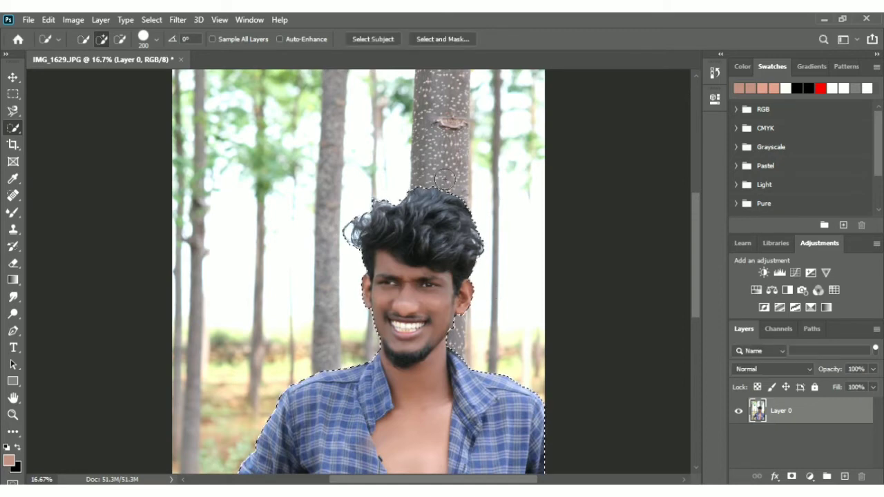
{"action": "left_click", "coordinate": [420, 43]}
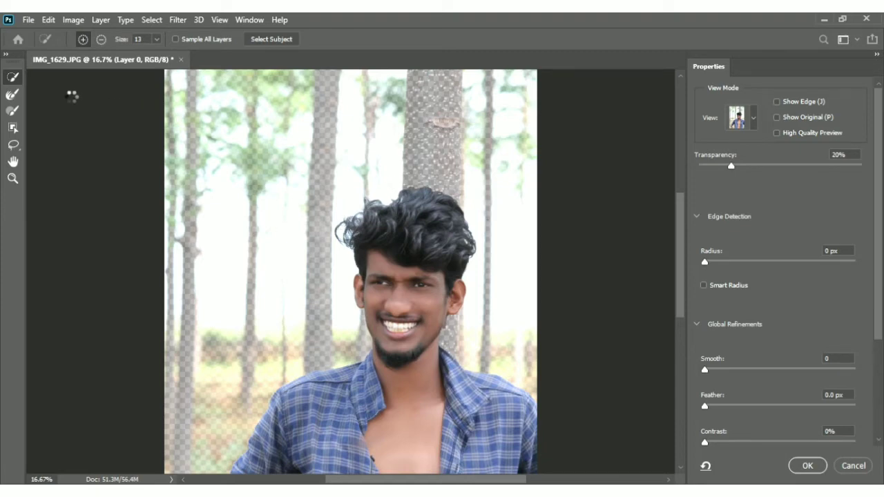
{"action": "left_click", "coordinate": [11, 99]}
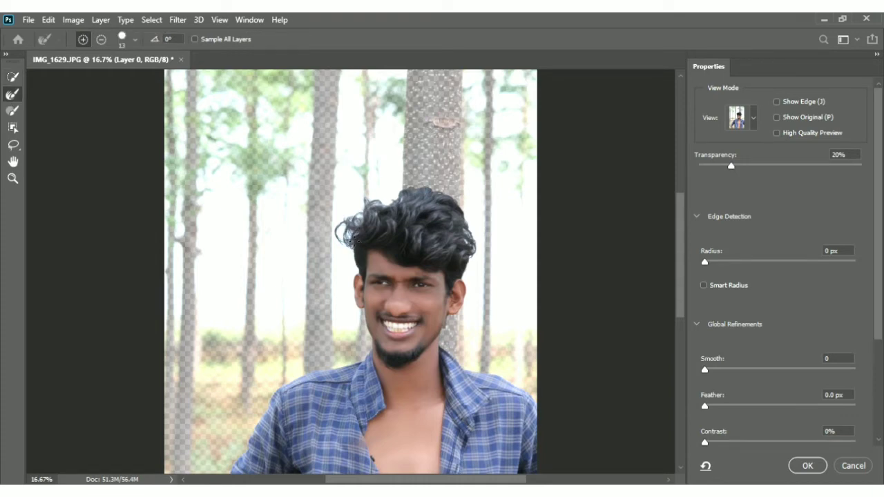
{"action": "key", "text": "bracketright"}
{"action": "key", "text": "bracketright"}
{"action": "key", "text": "bracketright"}
{"action": "key", "text": "bracketright"}
{"action": "key", "text": "bracketright"}
{"action": "key", "text": "bracketright"}
{"action": "key", "text": "bracketright"}
{"action": "key", "text": "bracketright"}
{"action": "key", "text": "bracketright"}
{"action": "key", "text": "bracketright"}
{"action": "key", "text": "bracketright"}
{"action": "key", "text": "bracketright"}
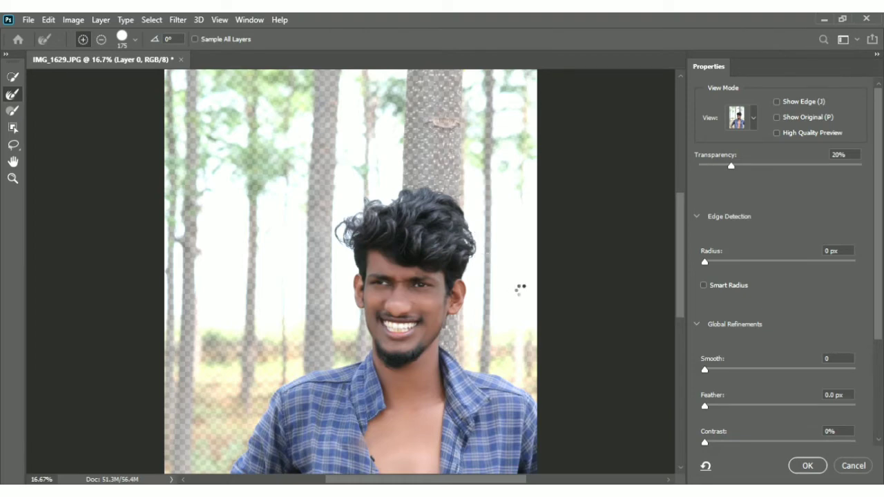
Refine the selection edge with Smooth 8, Feather 0.9 px, Contrast 5% and Shift Edge -2%
{"action": "left_click", "coordinate": [718, 370]}
{"action": "left_click", "coordinate": [712, 406]}
{"action": "left_click", "coordinate": [713, 442]}
{"action": "left_click_drag", "start_coordinate": [880, 291], "coordinate": [879, 387]}
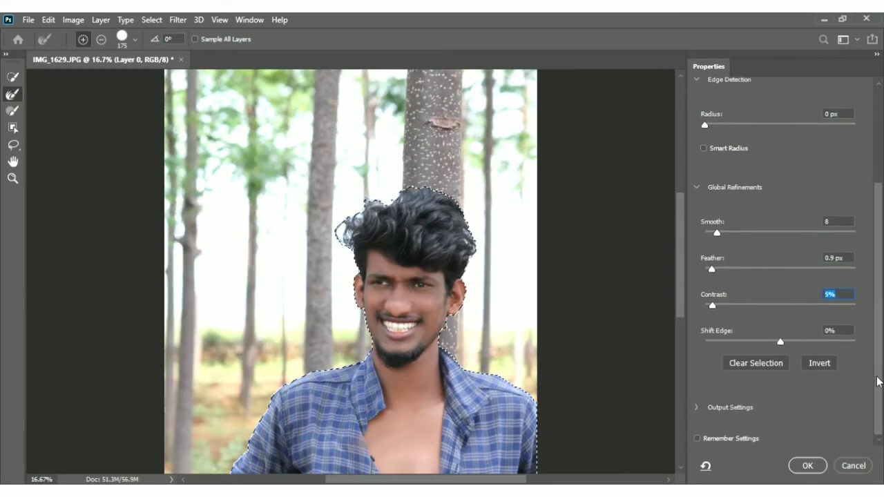
{"action": "mouse_move", "coordinate": [780, 339]}
{"action": "left_mouse_down"}
{"action": "mouse_move", "coordinate": [785, 347]}
{"action": "mouse_move", "coordinate": [776, 341]}
{"action": "left_mouse_up"}
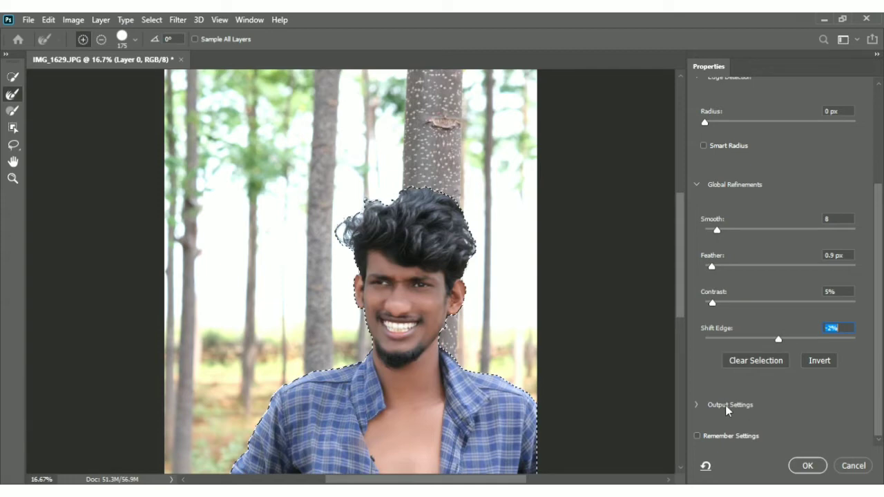
Enable Remember Settings and output the refined selection of the man to a new layer
{"action": "left_click", "coordinate": [697, 407]}
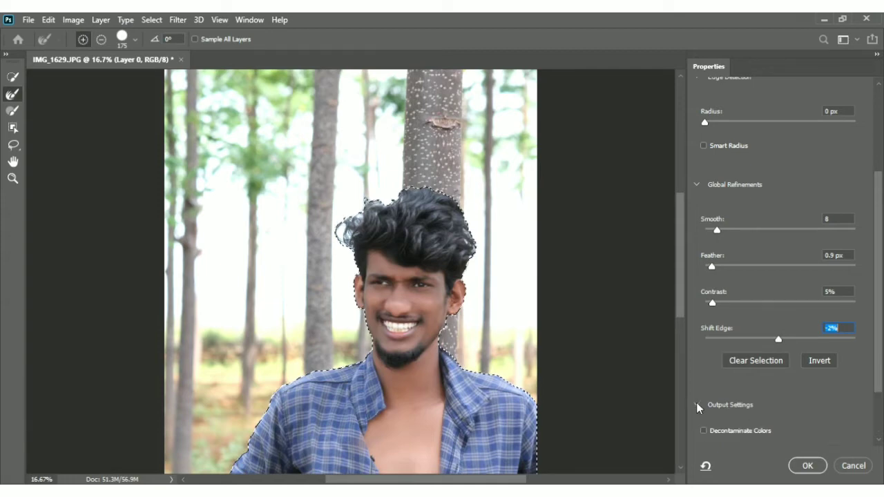
{"action": "left_click_drag", "start_coordinate": [879, 345], "coordinate": [879, 409]}
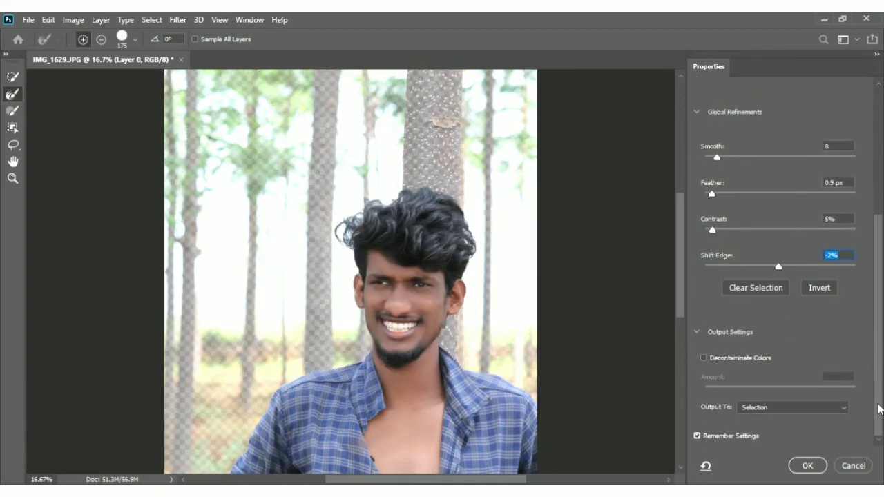
{"action": "left_click", "coordinate": [822, 410]}
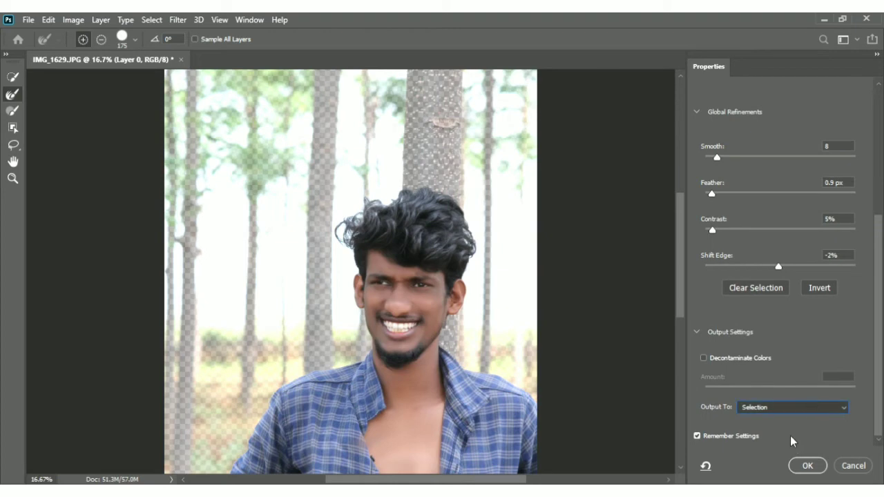
{"action": "key", "text": "Down"}
{"action": "key", "text": "Down"}
{"action": "left_click", "coordinate": [806, 467]}
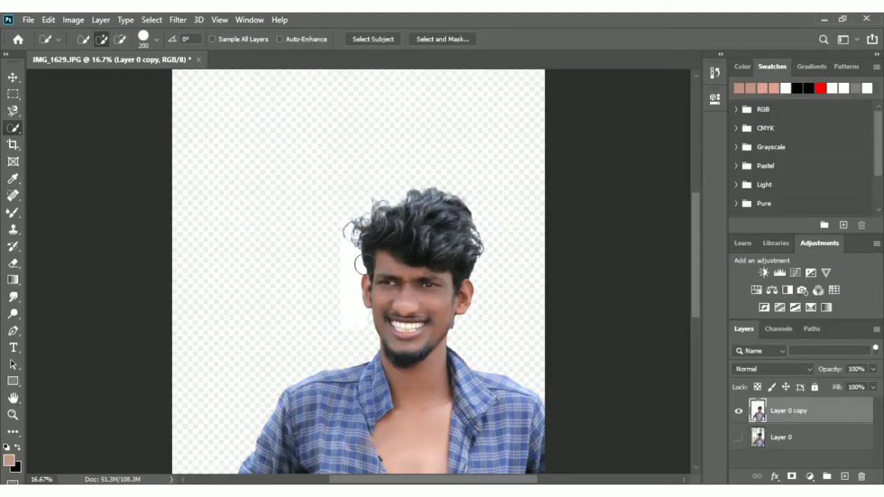
Compare the cutout with the original photo by toggling the visibility of both layers
{"action": "left_click", "coordinate": [739, 411]}
{"action": "left_click", "coordinate": [738, 412]}
{"action": "left_click", "coordinate": [739, 438]}
{"action": "left_click", "coordinate": [740, 439]}
Quick-select the leftover white patch beside the man's face on the cutout layer, erase it and deselect
{"action": "key", "text": "e"}
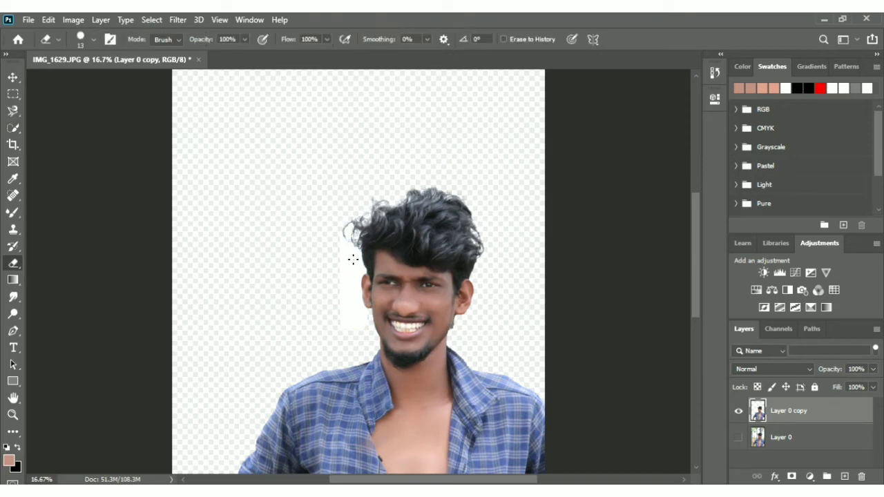
{"action": "key", "text": "bracketright"}
{"action": "key", "text": "bracketright"}
{"action": "key", "text": "bracketright"}
{"action": "key", "text": "bracketright"}
{"action": "key", "text": "bracketright"}
{"action": "key", "text": "bracketright"}
{"action": "key", "text": "bracketright"}
{"action": "key", "text": "bracketright"}
{"action": "key", "text": "bracketright"}
{"action": "key", "text": "bracketright"}
{"action": "key", "text": "bracketright"}
{"action": "key", "text": "bracketright"}
{"action": "key", "text": "bracketright"}
{"action": "key", "text": "bracketright"}
{"action": "key", "text": "bracketright"}
{"action": "key", "text": "bracketright"}
{"action": "key", "text": "bracketright"}
{"action": "key", "text": "bracketright"}
{"action": "key", "text": "bracketright"}
{"action": "key", "text": "bracketright"}
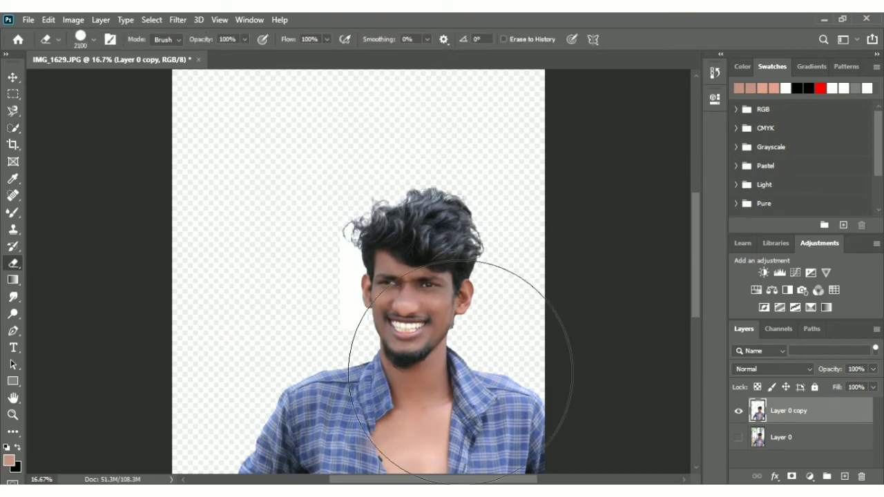
{"action": "key", "text": "bracketleft"}
{"action": "key", "text": "bracketleft"}
{"action": "key", "text": "bracketleft"}
{"action": "key", "text": "bracketleft"}
{"action": "key", "text": "bracketleft"}
{"action": "key", "text": "bracketleft"}
{"action": "key", "text": "bracketleft"}
{"action": "key", "text": "bracketleft"}
{"action": "key", "text": "bracketleft"}
{"action": "key", "text": "bracketleft"}
{"action": "key", "text": "bracketleft"}
{"action": "key", "text": "bracketleft"}
{"action": "key", "text": "bracketleft"}
{"action": "key", "text": "bracketleft"}
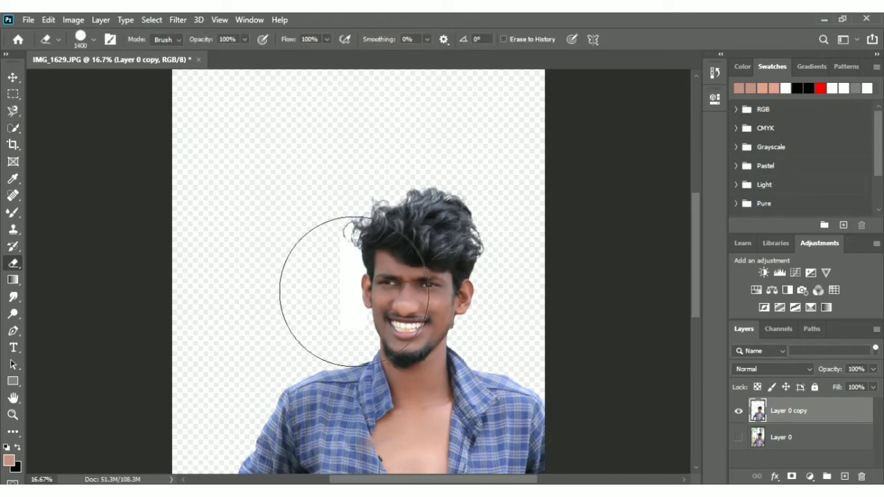
{"action": "key", "text": "w"}
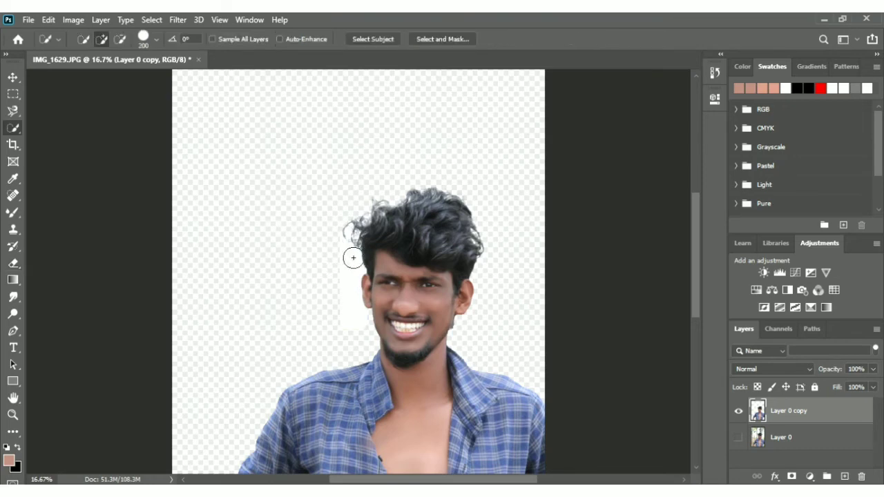
{"action": "mouse_move", "coordinate": [357, 272]}
{"action": "left_mouse_down"}
{"action": "mouse_move", "coordinate": [350, 261]}
{"action": "mouse_move", "coordinate": [355, 278]}
{"action": "mouse_move", "coordinate": [376, 288]}
{"action": "mouse_move", "coordinate": [382, 329]}
{"action": "left_mouse_up"}
{"action": "key", "text": "e"}
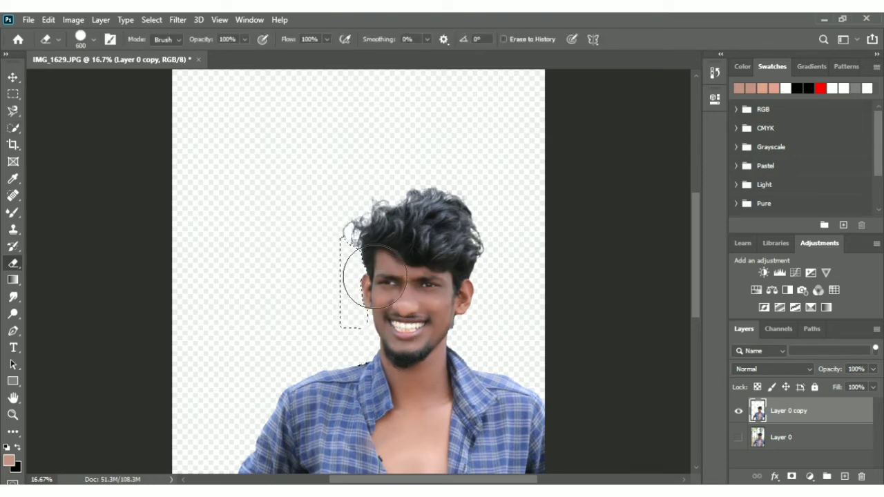
{"action": "key", "text": "w"}
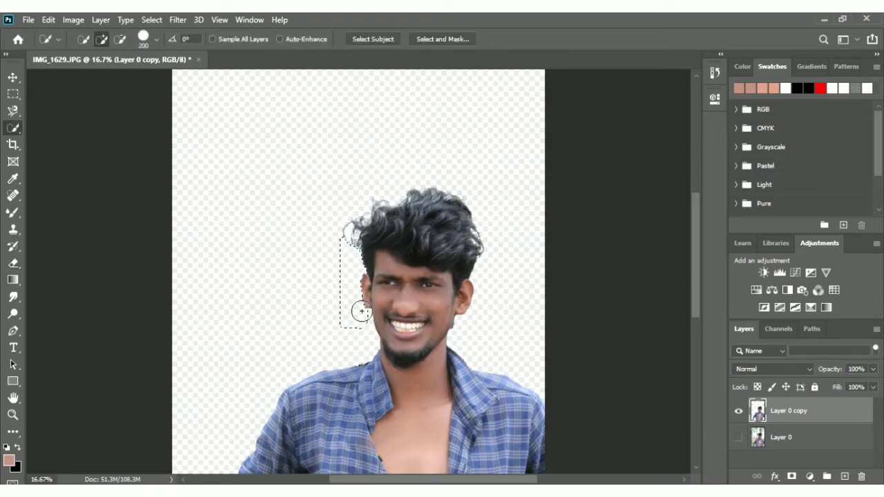
{"action": "key", "text": "ctrl+d"}
{"action": "key", "text": "ctrl+minus"}
{"action": "key", "text": "ctrl+minus"}
{"action": "key", "text": "ctrl+plus"}
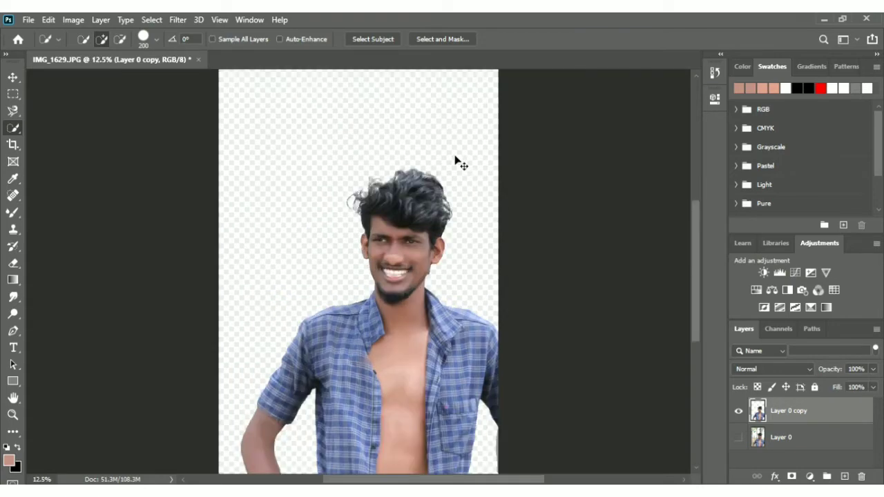
Load the cutout man's outline as a selection, and make Layer 0 visible and active
{"action": "key", "text": "ctrl+minus"}
{"action": "key", "text": "ctrl+a"}
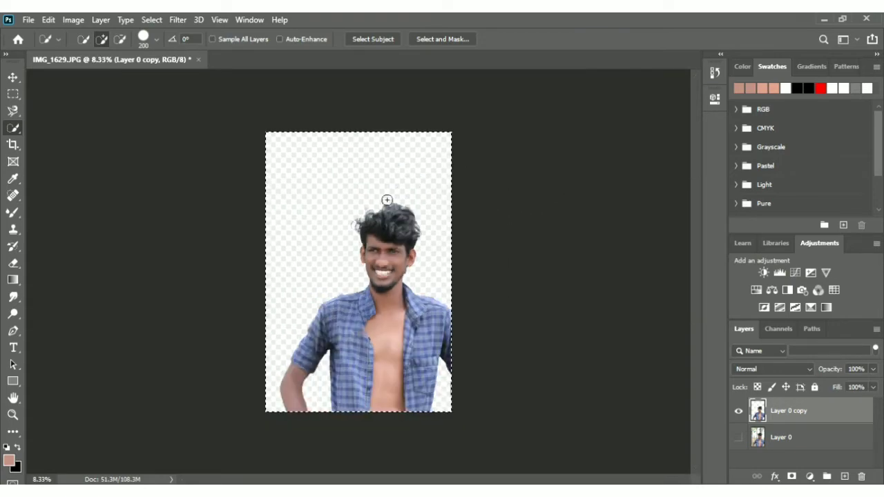
{"action": "key", "text": "ctrl+Up"}
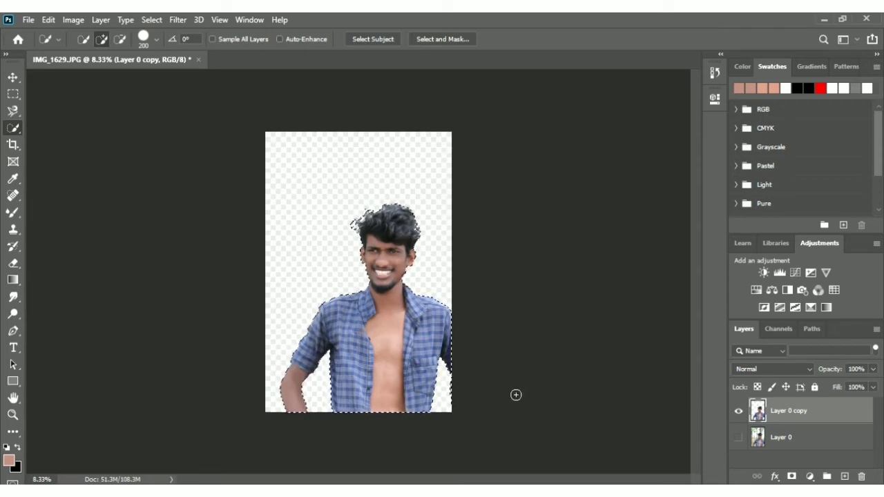
{"action": "key", "text": "alt"}
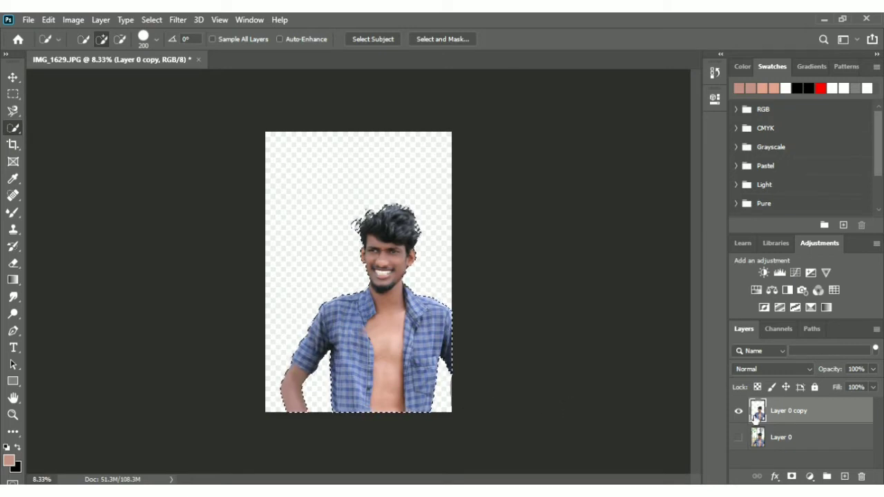
{"action": "left_click", "coordinate": [739, 438]}
{"action": "left_click", "coordinate": [773, 447]}
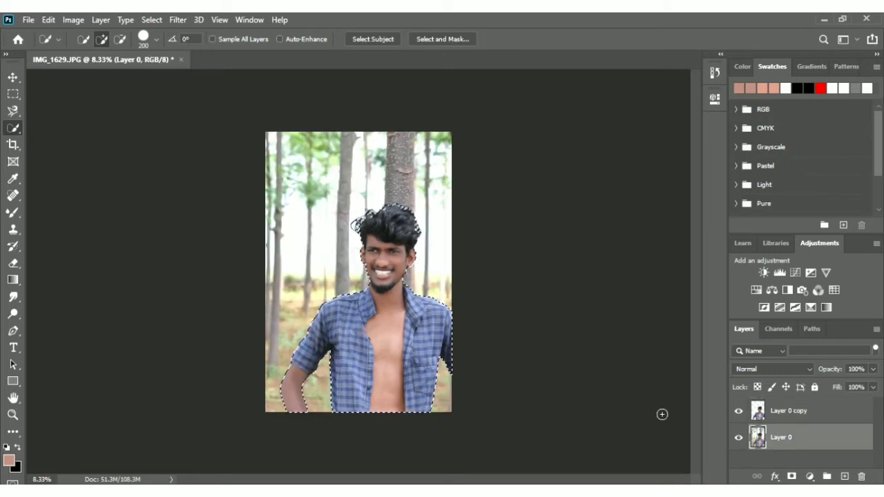
Fill the man's area on Layer 0 with surrounding forest content, hide Layer 0 copy and deselect
{"action": "key", "text": "i"}
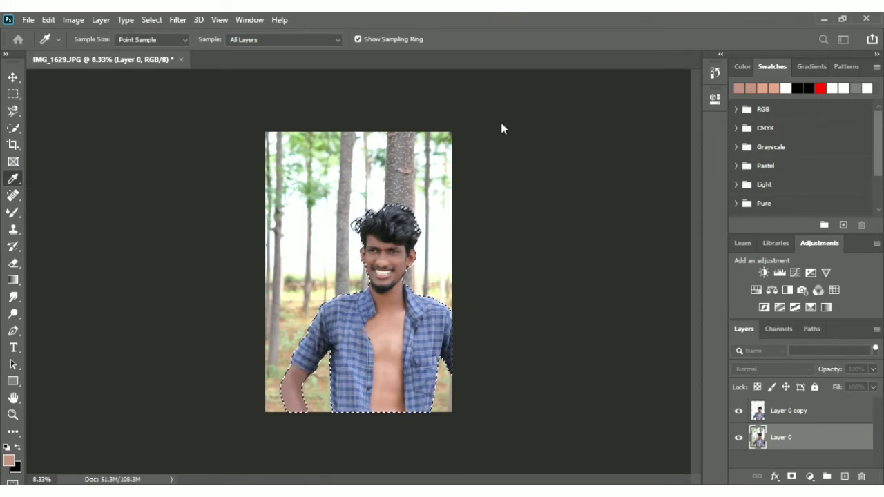
{"action": "key", "text": "w"}
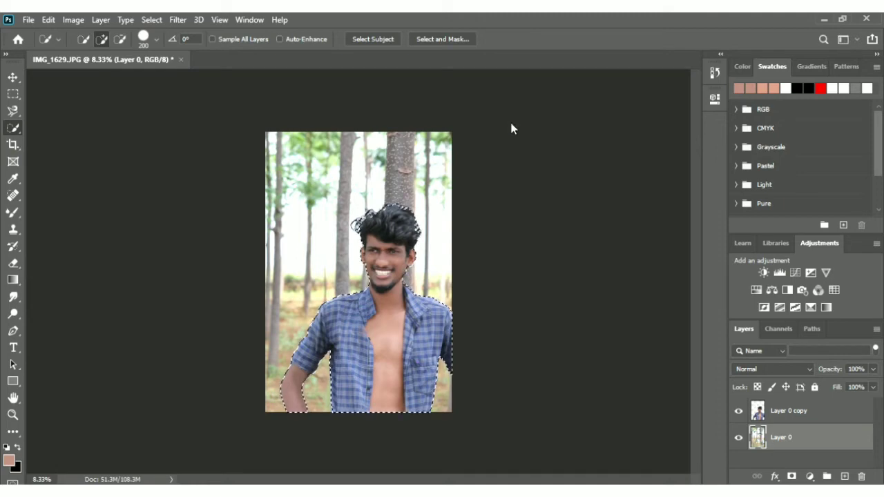
{"action": "left_click", "coordinate": [739, 411]}
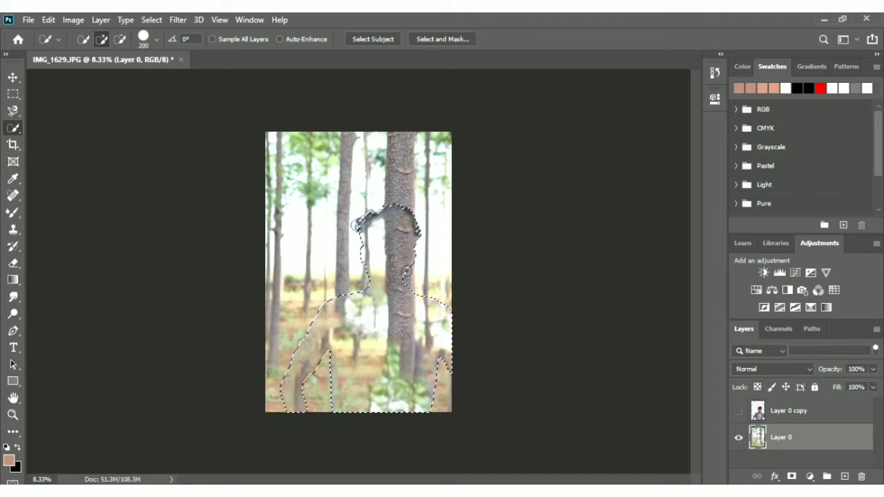
{"action": "key", "text": "ctrl+d"}
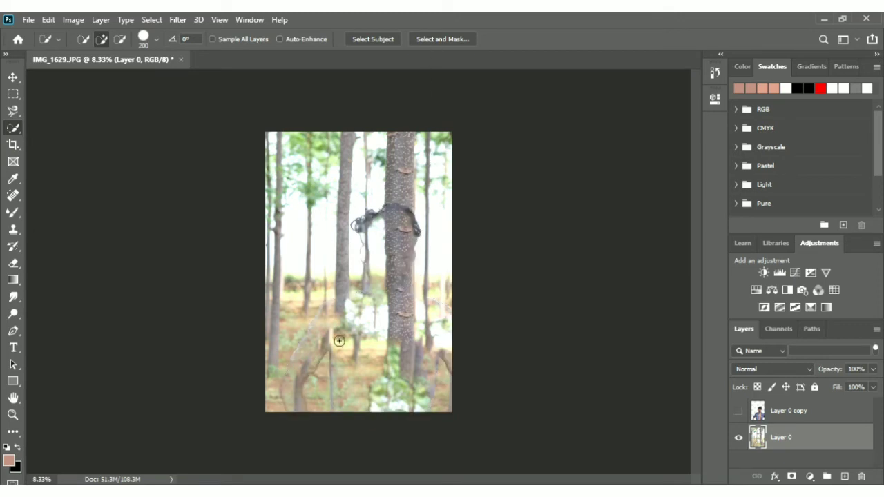
Heal the leftover hair, body and arm outlines in the forest with the content-aware Spot Healing Brush at size 400
{"action": "left_click", "coordinate": [13, 195]}
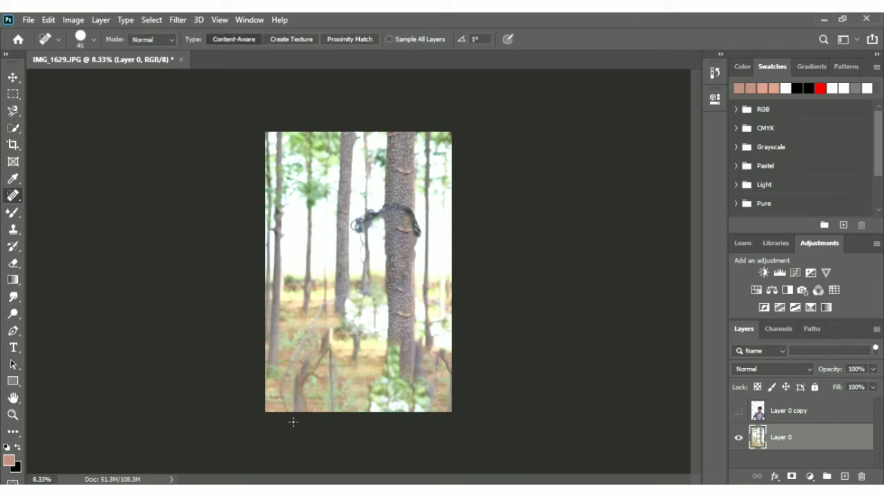
{"action": "key", "text": "bracketright"}
{"action": "key", "text": "bracketright"}
{"action": "key", "text": "bracketright"}
{"action": "key", "text": "bracketright"}
{"action": "key", "text": "bracketright"}
{"action": "key", "text": "bracketright"}
{"action": "key", "text": "bracketright"}
{"action": "key", "text": "bracketright"}
{"action": "key", "text": "bracketright"}
{"action": "key", "text": "bracketright"}
{"action": "key", "text": "bracketright"}
{"action": "key", "text": "bracketright"}
{"action": "key", "text": "bracketright"}
{"action": "key", "text": "bracketright"}
{"action": "key", "text": "bracketleft"}
{"action": "mouse_move", "coordinate": [297, 427]}
{"action": "left_mouse_down"}
{"action": "mouse_move", "coordinate": [283, 402]}
{"action": "mouse_move", "coordinate": [294, 369]}
{"action": "mouse_move", "coordinate": [322, 353]}
{"action": "mouse_move", "coordinate": [313, 333]}
{"action": "left_mouse_up"}
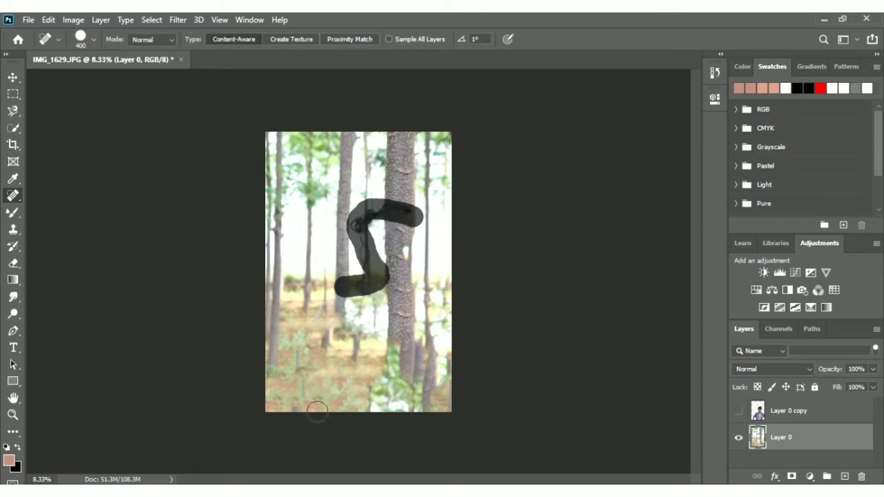
{"action": "left_click_drag", "start_coordinate": [344, 286], "coordinate": [287, 339]}
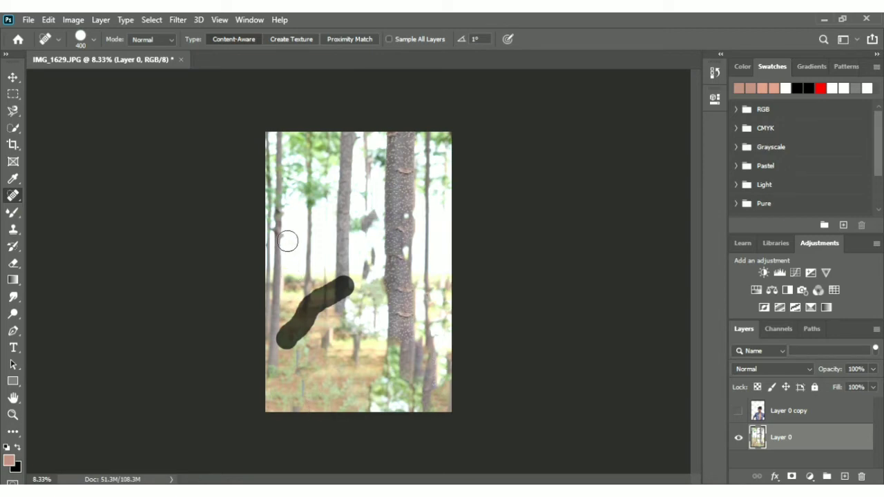
{"action": "left_click_drag", "start_coordinate": [287, 339], "coordinate": [301, 330]}
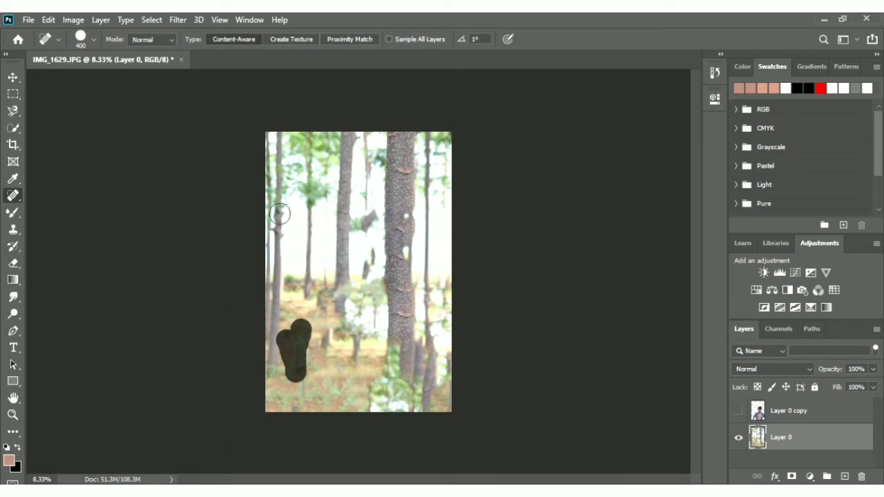
{"action": "left_click_drag", "start_coordinate": [327, 301], "coordinate": [307, 380]}
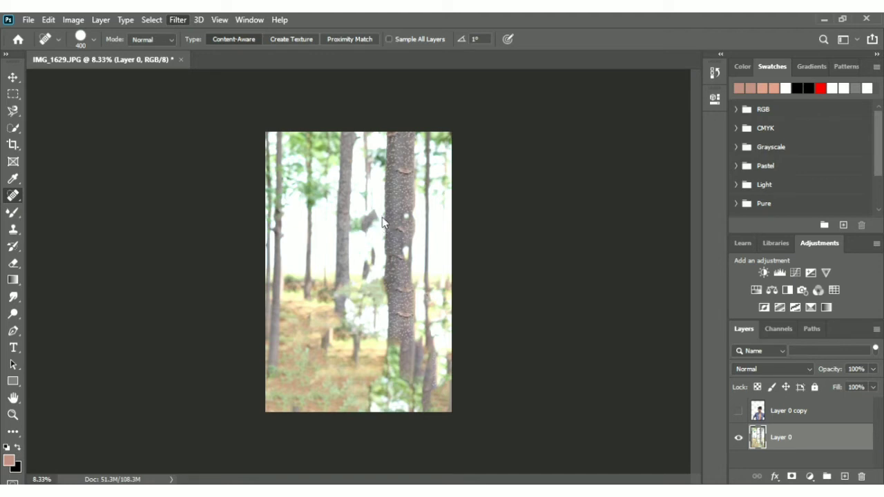
Blur the forest background on Layer 0
{"action": "key", "text": "h"}
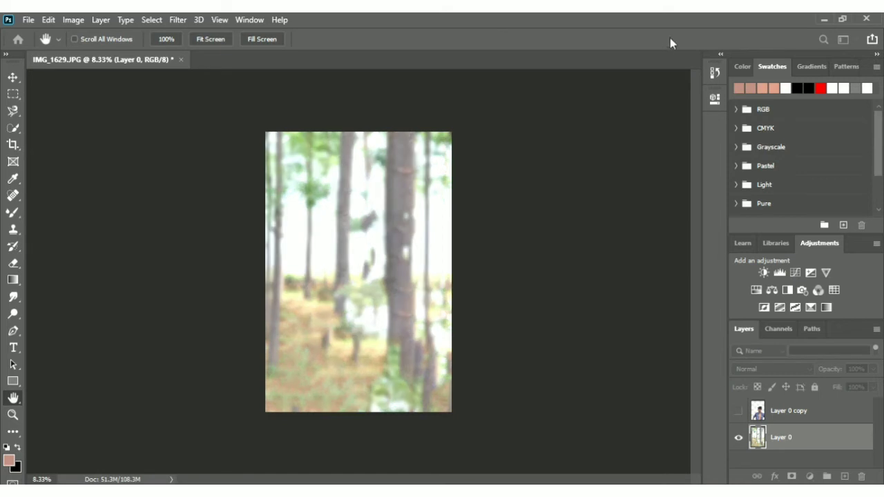
{"action": "key", "text": "j"}
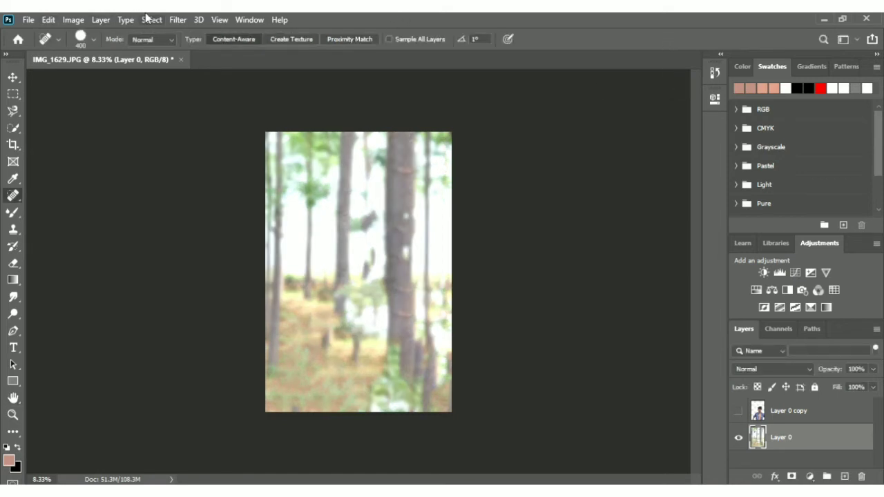
Darken the forest background and deepen its greens with the Camera Raw Filter, and show the cutout layer again
{"action": "left_click", "coordinate": [174, 22]}
{"action": "left_click", "coordinate": [221, 97]}
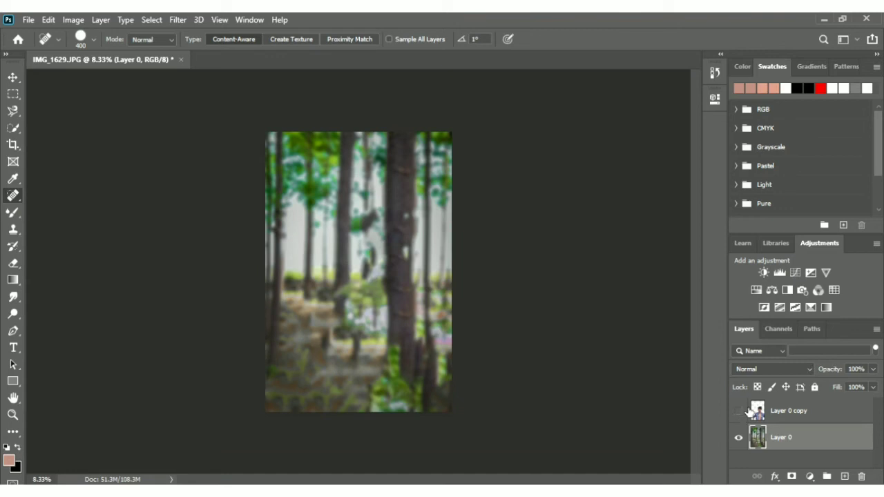
{"action": "left_click", "coordinate": [739, 410]}
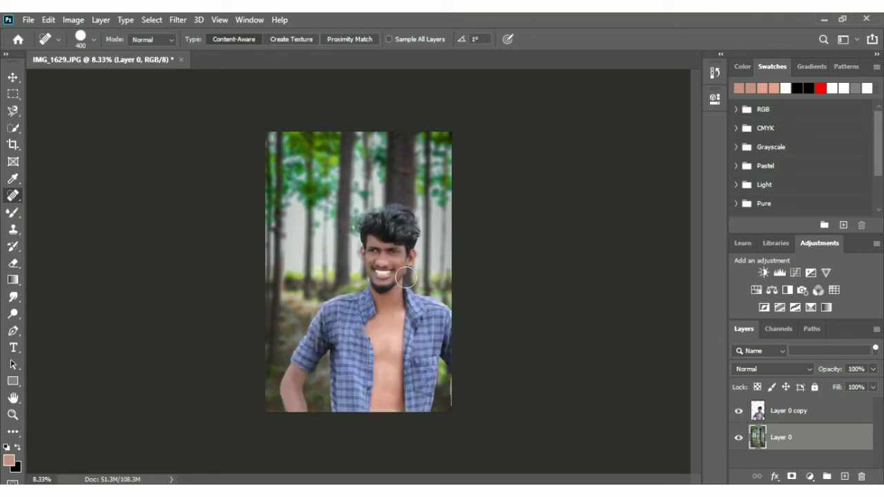
Heal the forest gap beside the man's face on Layer 0 with the content-aware Spot Healing Brush at size 400
{"action": "left_click_drag", "start_coordinate": [349, 264], "coordinate": [366, 282]}
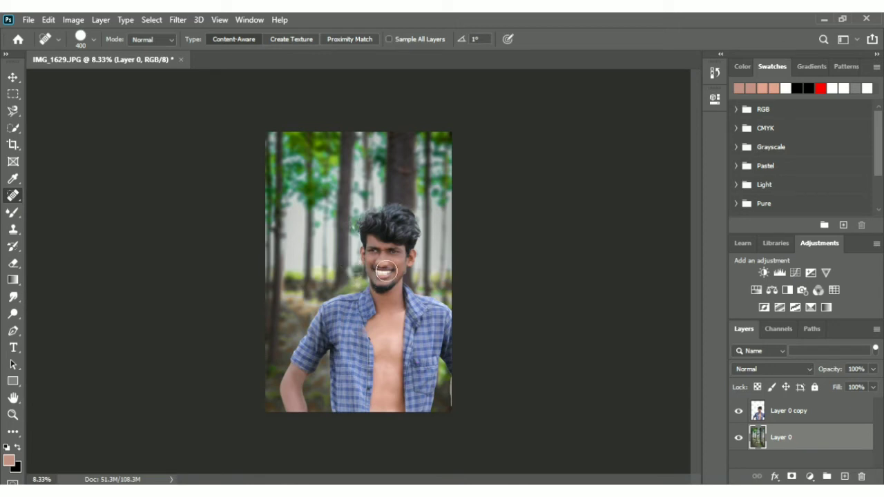
{"action": "key", "text": "ctrl+plus"}
{"action": "key", "text": "ctrl+plus"}
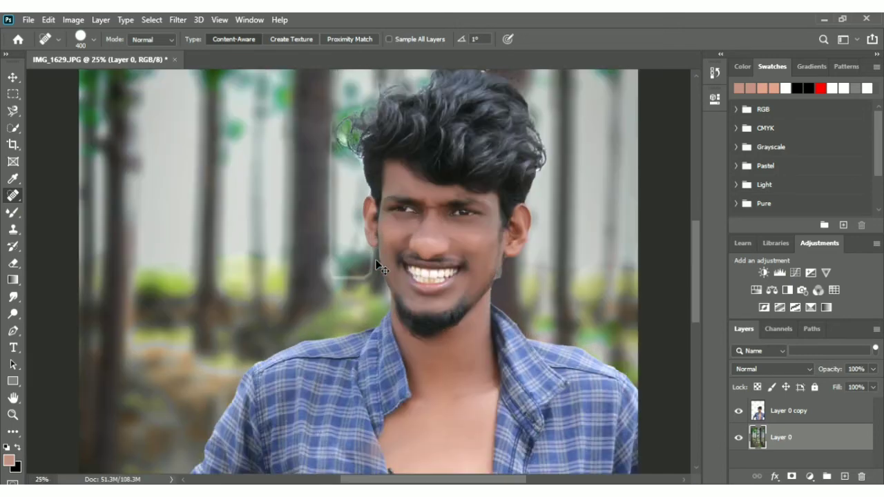
{"action": "left_click", "coordinate": [13, 297]}
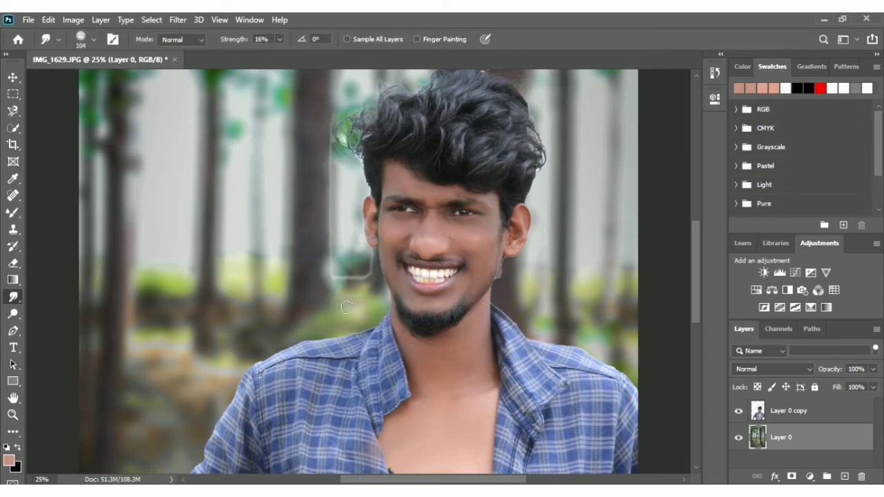
{"action": "left_click", "coordinate": [13, 195]}
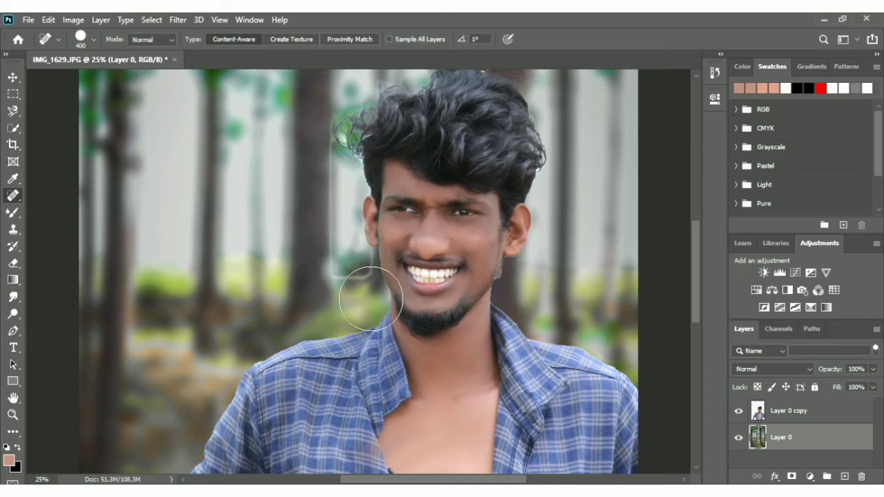
Try to heal the pale outline beside the man's face on Layer 0 copy with the Spot Healing Brush at size 150
{"action": "left_click", "coordinate": [769, 414]}
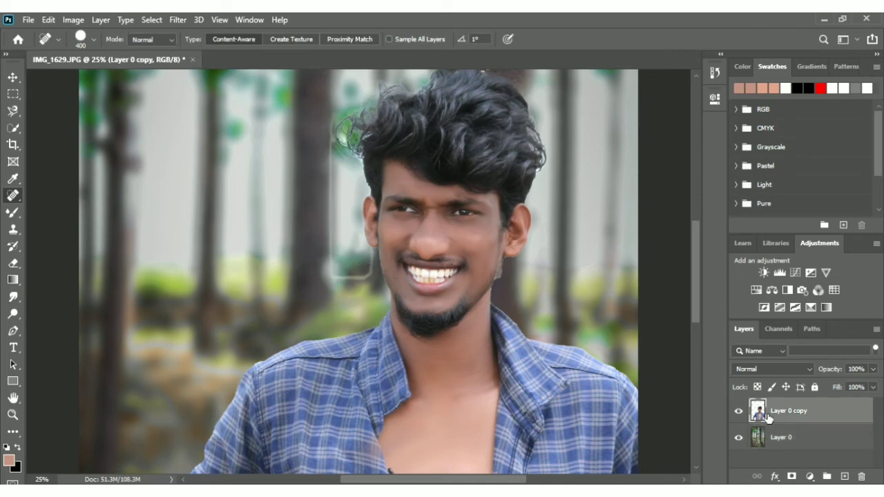
{"action": "key", "text": "bracketleft"}
{"action": "key", "text": "bracketleft"}
{"action": "key", "text": "bracketleft"}
{"action": "key", "text": "bracketleft"}
{"action": "key", "text": "bracketleft"}
{"action": "mouse_move", "coordinate": [316, 214]}
{"action": "left_mouse_down"}
{"action": "mouse_move", "coordinate": [332, 195]}
{"action": "mouse_move", "coordinate": [343, 232]}
{"action": "mouse_move", "coordinate": [332, 272]}
{"action": "left_mouse_up"}
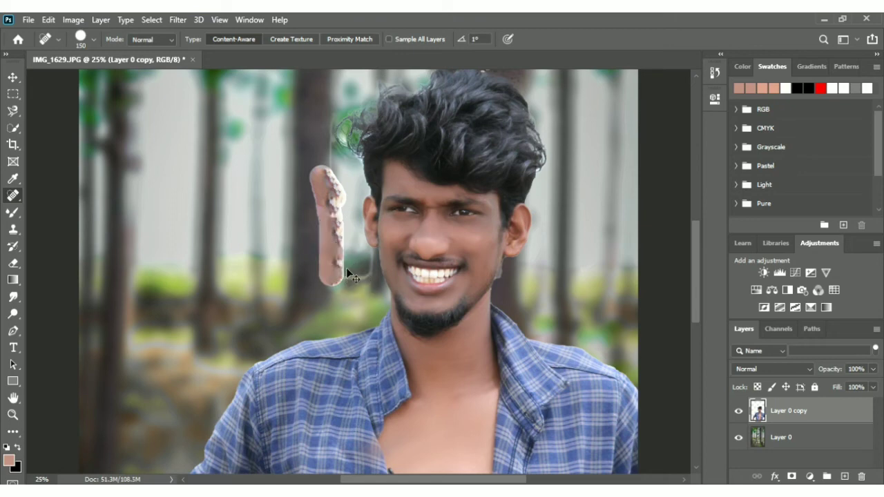
Heal the pale outline beside the man's face and the spot below his ear on the Layer 0 forest background
{"action": "left_click", "coordinate": [828, 442]}
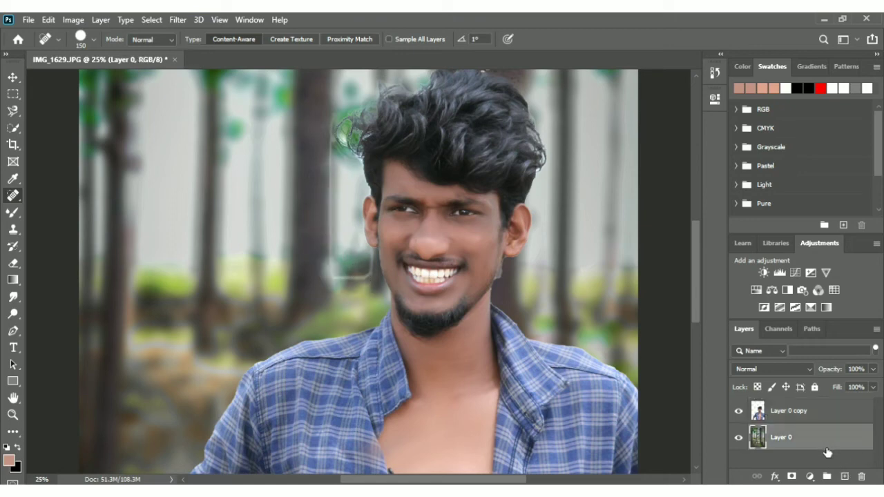
{"action": "left_click", "coordinate": [364, 264]}
{"action": "mouse_move", "coordinate": [383, 276]}
{"action": "left_mouse_down"}
{"action": "mouse_move", "coordinate": [353, 288]}
{"action": "mouse_move", "coordinate": [338, 258]}
{"action": "mouse_move", "coordinate": [336, 153]}
{"action": "left_mouse_up"}
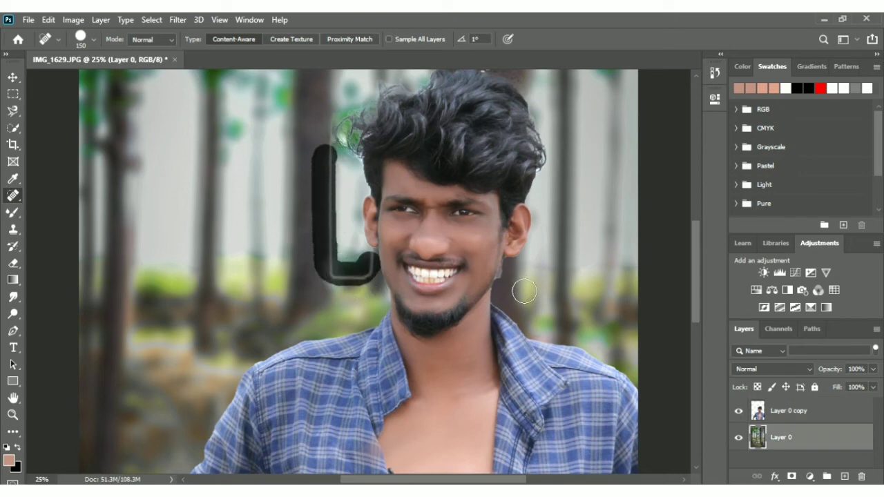
{"action": "left_click", "coordinate": [509, 276]}
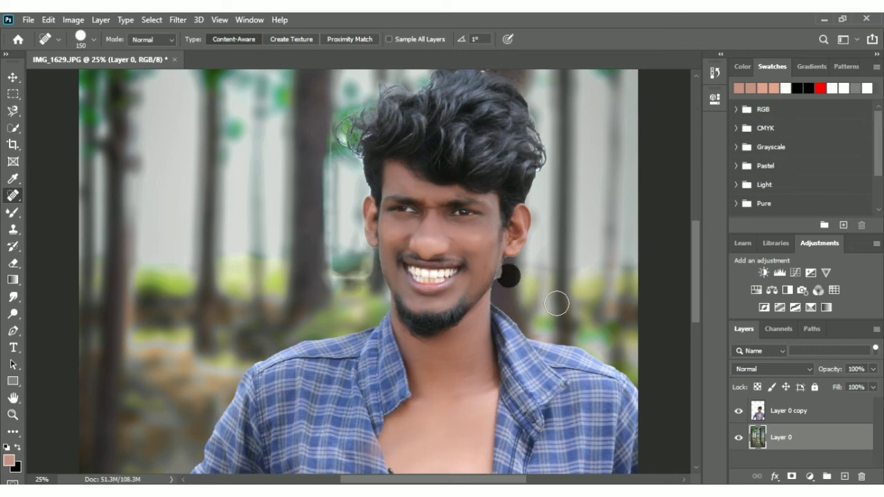
Erase the leftover fringe along the man's jaw below the ear on Layer 0 copy with the Eraser at size 175
{"action": "key", "text": "e"}
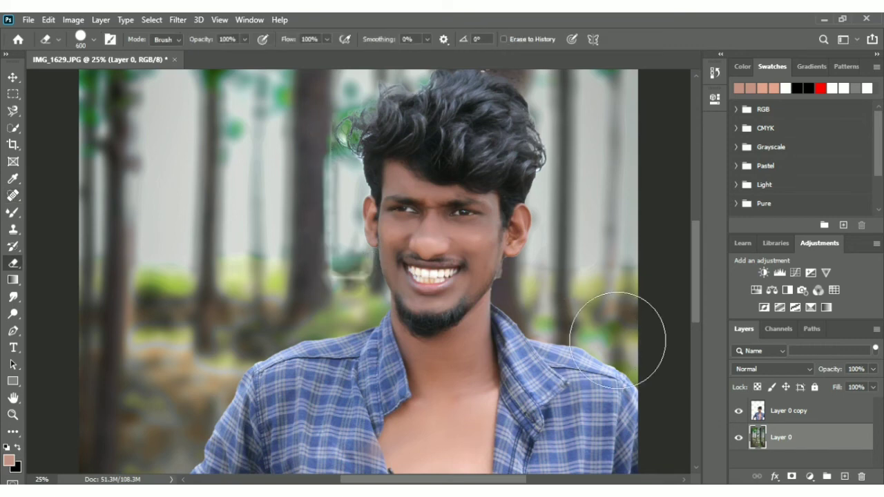
{"action": "left_click", "coordinate": [795, 416]}
{"action": "key", "text": "bracketleft"}
{"action": "key", "text": "bracketleft"}
{"action": "key", "text": "bracketleft"}
{"action": "key", "text": "bracketleft"}
{"action": "key", "text": "bracketleft"}
{"action": "key", "text": "bracketleft"}
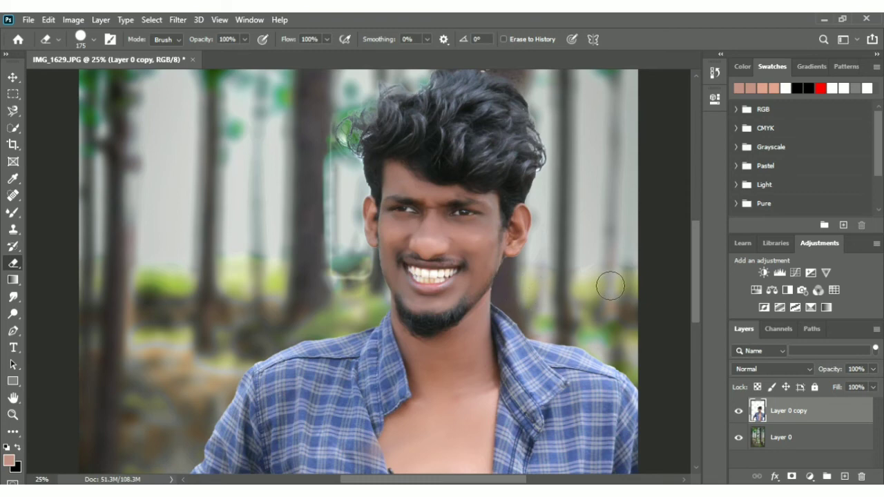
{"action": "key", "text": "ctrl+minus"}
{"action": "key", "text": "ctrl+minus"}
{"action": "key", "text": "ctrl+minus"}
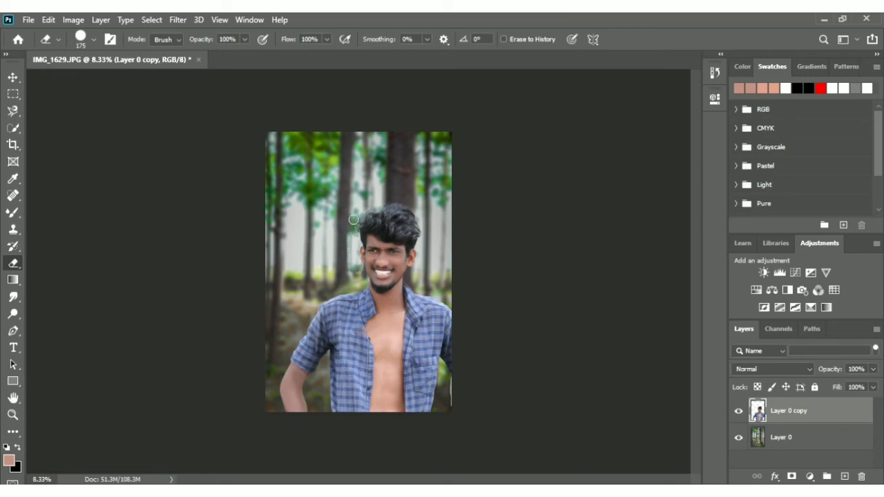
Smudge the outer edges of the man's hair on Layer 0 copy at 16% strength to blend them into the forest
{"action": "scroll", "coordinate": [356, 199], "scroll_direction": "up", "scroll_amount": 4}
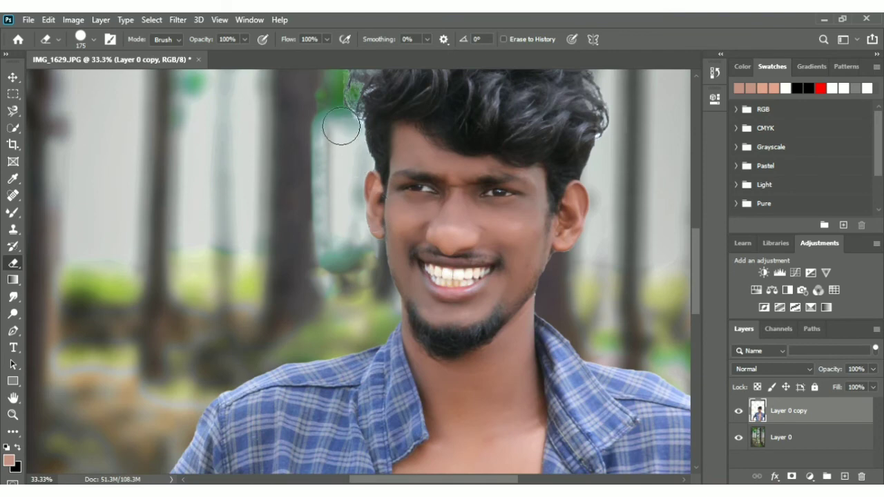
{"action": "scroll", "coordinate": [694, 289], "scroll_direction": "up", "scroll_amount": 4}
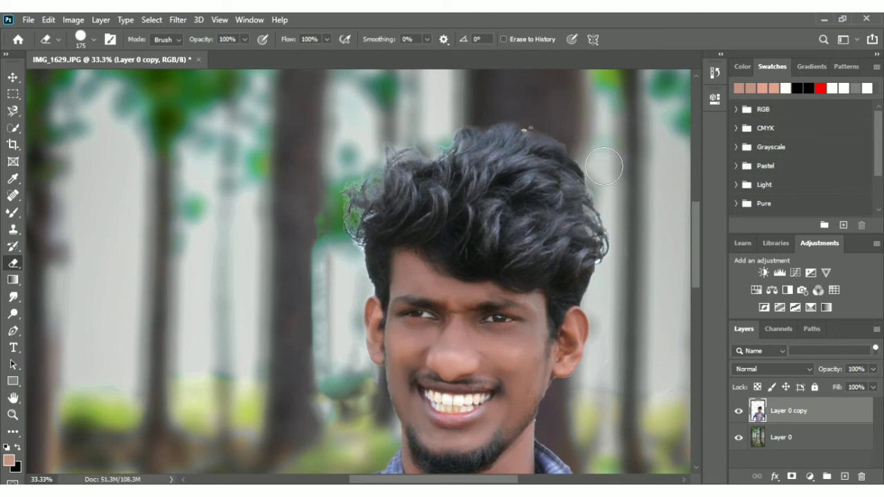
{"action": "left_click", "coordinate": [13, 212]}
{"action": "left_click", "coordinate": [13, 196]}
{"action": "left_click_drag", "start_coordinate": [336, 184], "coordinate": [367, 248]}
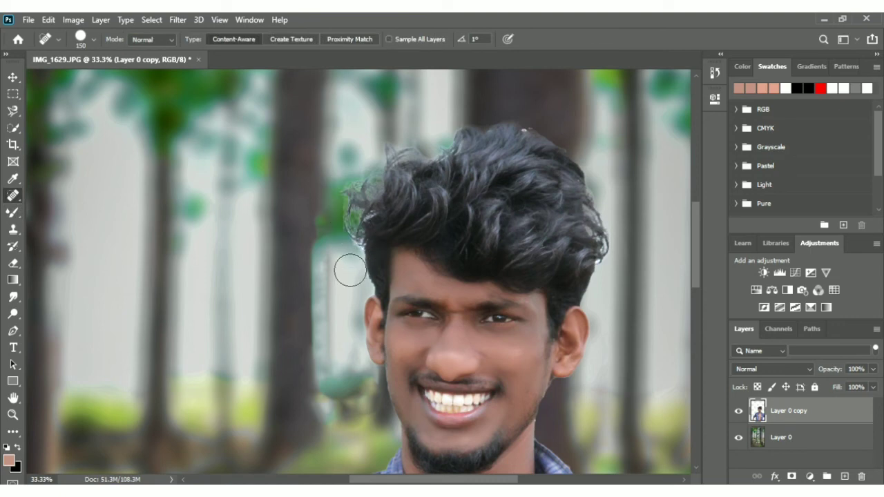
{"action": "left_click", "coordinate": [14, 297]}
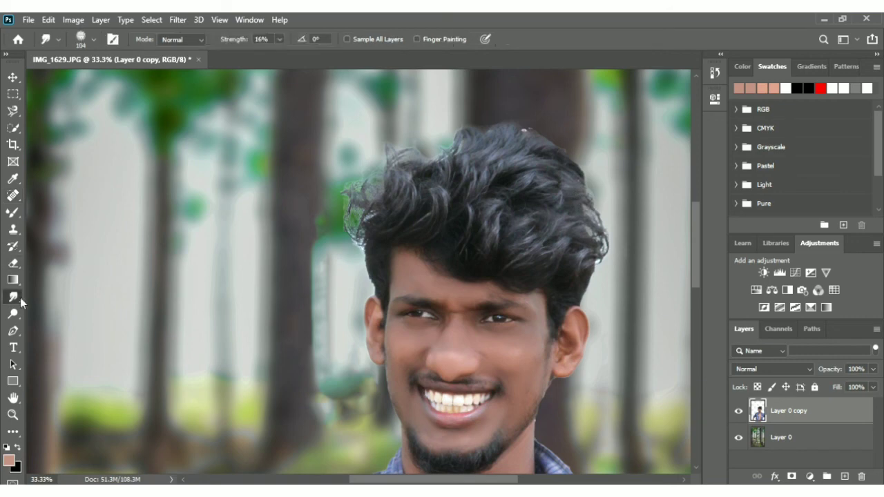
{"action": "mouse_move", "coordinate": [368, 248]}
{"action": "left_mouse_down"}
{"action": "mouse_move", "coordinate": [353, 199]}
{"action": "mouse_move", "coordinate": [354, 220]}
{"action": "mouse_move", "coordinate": [389, 182]}
{"action": "mouse_move", "coordinate": [395, 165]}
{"action": "mouse_move", "coordinate": [380, 177]}
{"action": "mouse_move", "coordinate": [402, 146]}
{"action": "mouse_move", "coordinate": [446, 168]}
{"action": "mouse_move", "coordinate": [419, 159]}
{"action": "mouse_move", "coordinate": [450, 151]}
{"action": "left_mouse_up"}
{"action": "mouse_move", "coordinate": [523, 132]}
{"action": "left_mouse_down"}
{"action": "mouse_move", "coordinate": [546, 140]}
{"action": "mouse_move", "coordinate": [582, 172]}
{"action": "mouse_move", "coordinate": [610, 240]}
{"action": "mouse_move", "coordinate": [601, 229]}
{"action": "mouse_move", "coordinate": [612, 259]}
{"action": "left_mouse_up"}
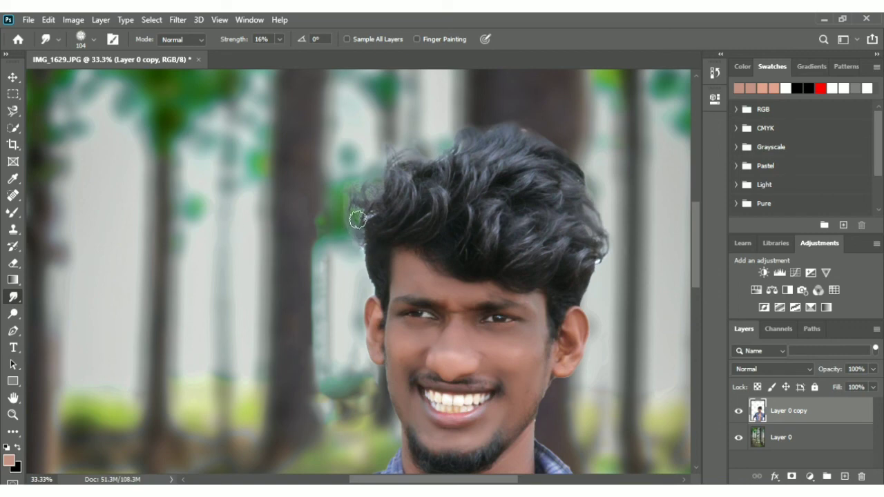
{"action": "scroll", "coordinate": [353, 207], "scroll_direction": "down", "scroll_amount": 4}
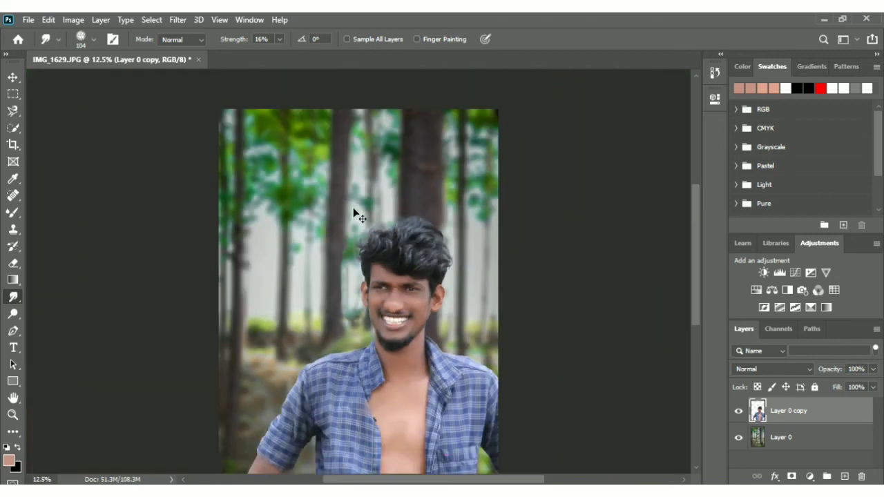
{"action": "scroll", "coordinate": [353, 207], "scroll_direction": "up", "scroll_amount": 1}
{"action": "scroll", "coordinate": [355, 214], "scroll_direction": "down", "scroll_amount": 1}
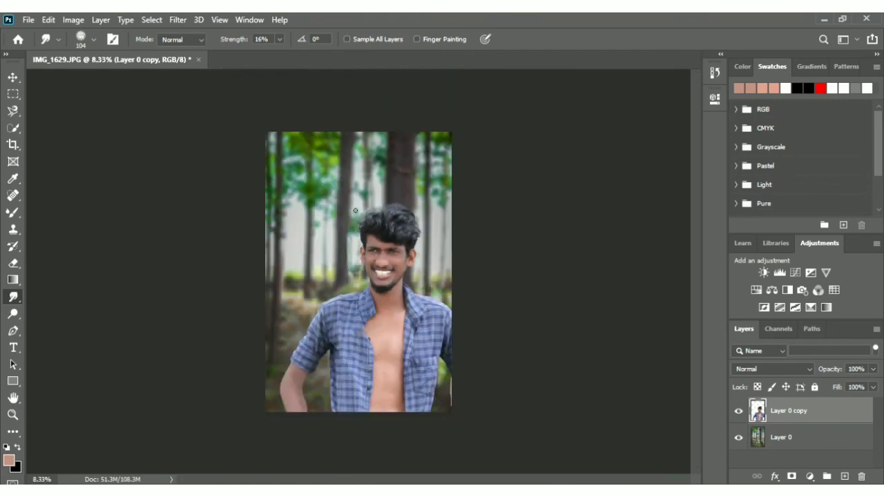
{"action": "scroll", "coordinate": [355, 211], "scroll_direction": "up", "scroll_amount": 3}
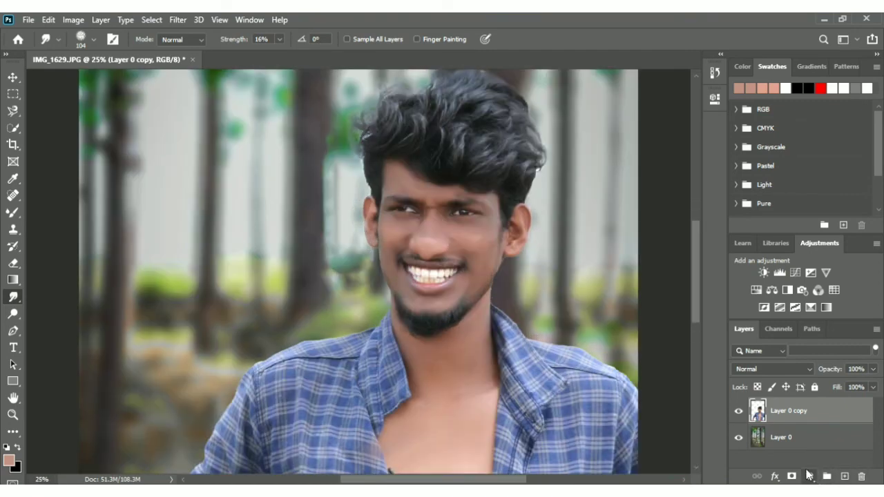
Add a Selective Color adjustment layer above Layer 0 copy and check the cutout with Layer 0 temporarily hidden
{"action": "left_click", "coordinate": [807, 472]}
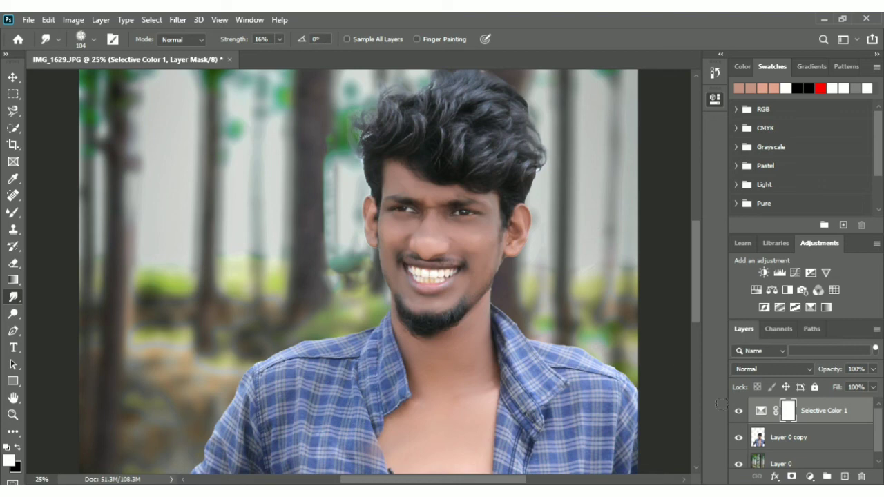
{"action": "left_click", "coordinate": [739, 463]}
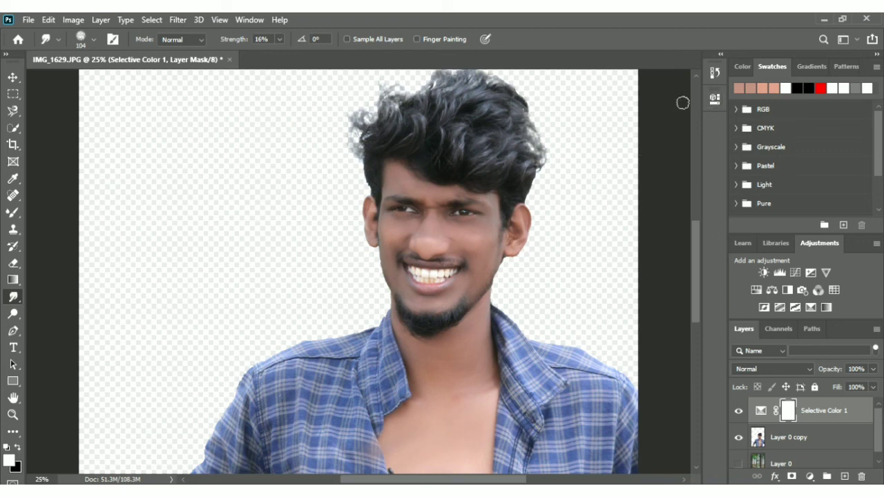
{"action": "left_click", "coordinate": [739, 464]}
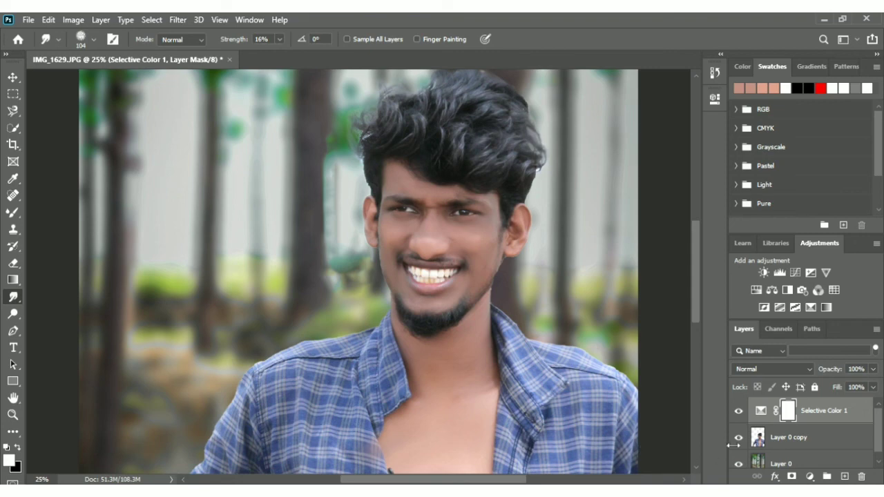
Deepen the shirt's blues and increase the contrast of the man's hair and skin on Layer 0 copy
{"action": "left_click", "coordinate": [760, 442]}
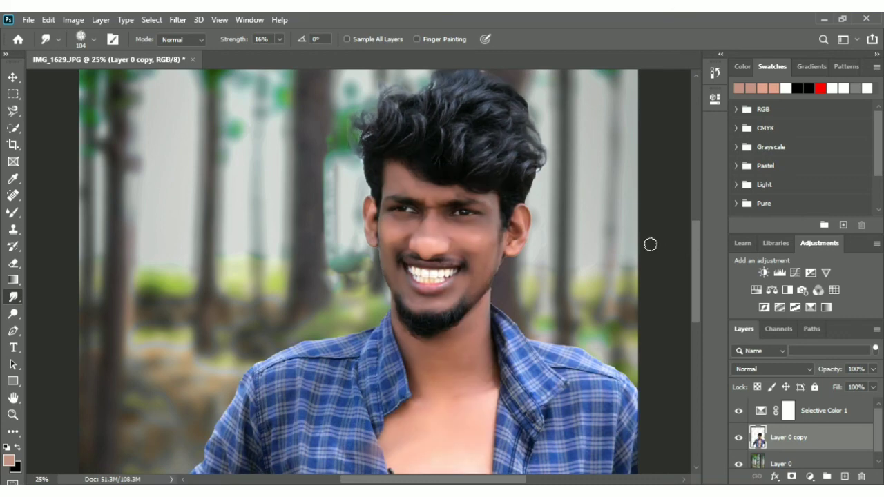
{"action": "key", "text": "ctrl+minus"}
{"action": "key", "text": "ctrl+minus"}
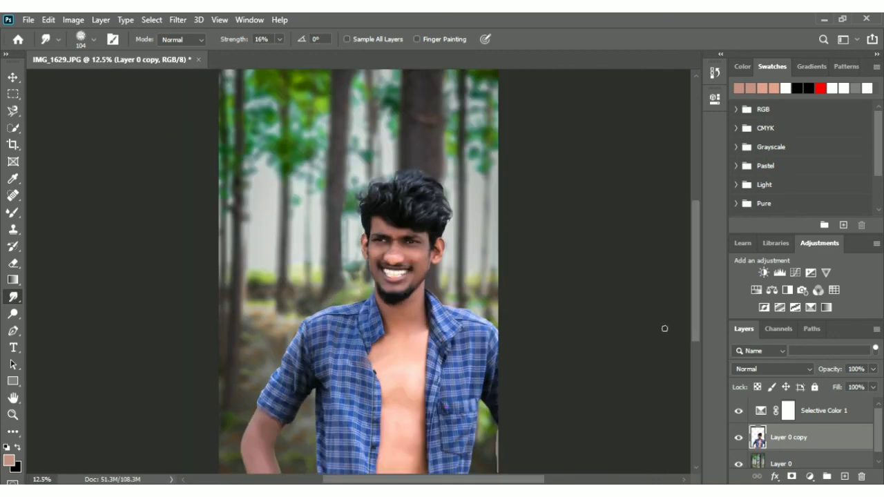
Erase the pale strip beside the man's arm at the image's right edge on Layer 0 copy with the Eraser at size 175
{"action": "key", "text": "e"}
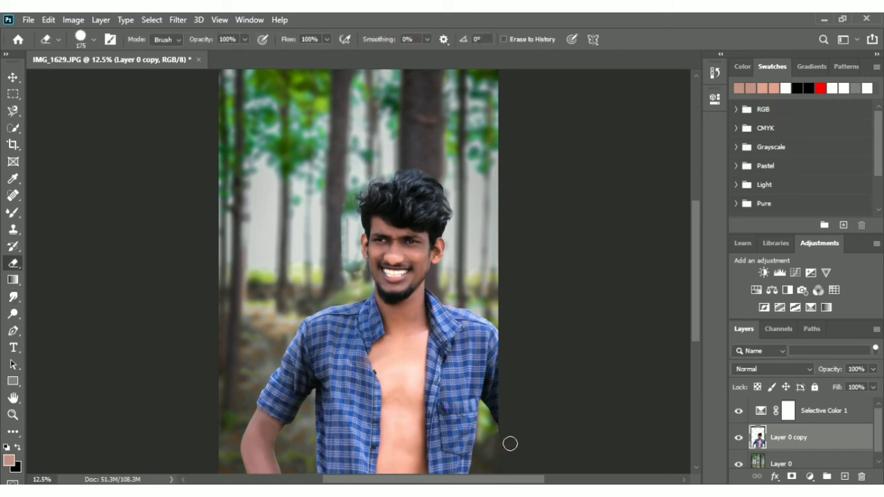
{"action": "key", "text": "ctrl+minus"}
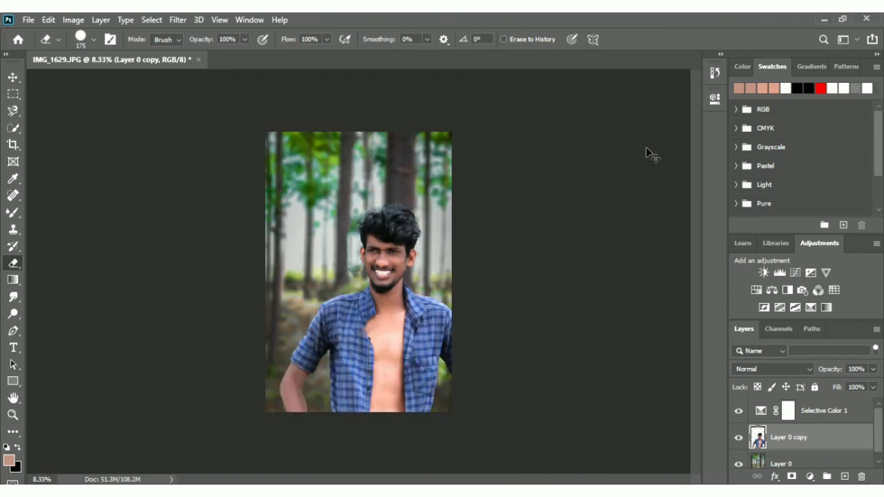
{"action": "key", "text": "ctrl+plus"}
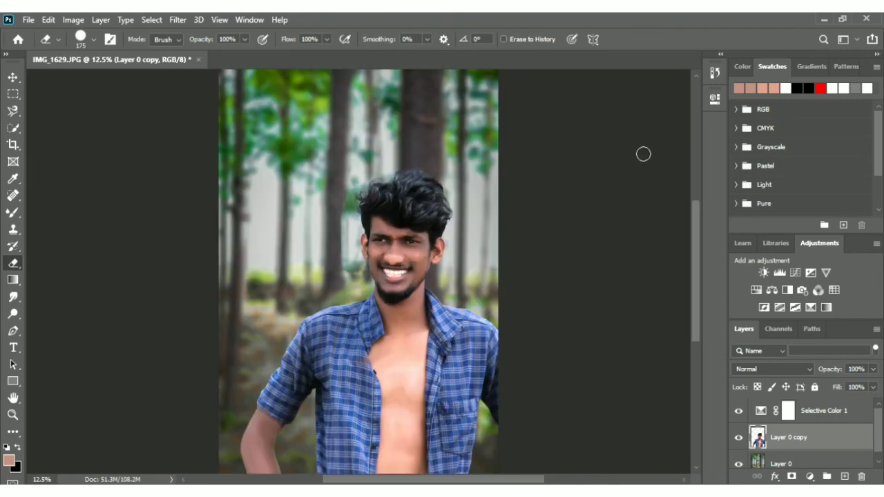
Merge the Selective Color adjustment layer and all visible layers into a single layer
{"action": "left_click", "coordinate": [838, 412]}
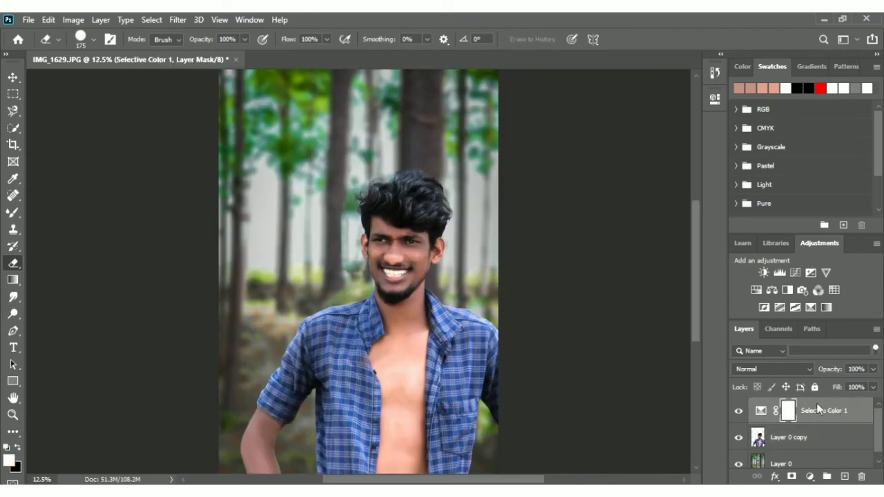
{"action": "key", "text": "ctrl+shift+e"}
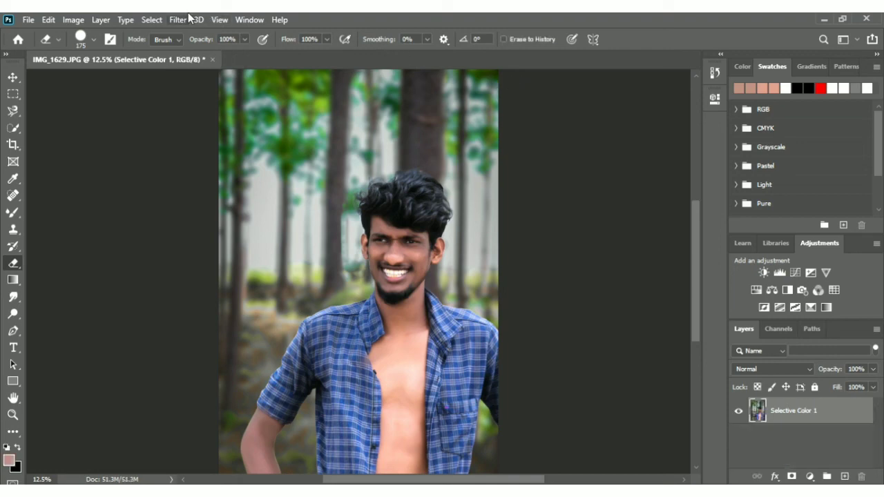